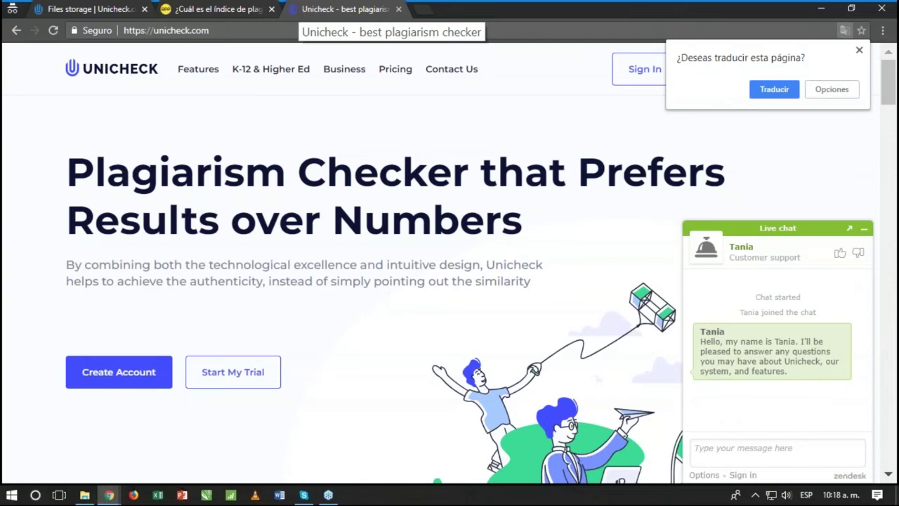
# - Browse Unicheck's Features page, then go back to the Files storage library tab
pyautogui.scroll(-4, 375, 235)
pyautogui.scroll(4, 307, 179)
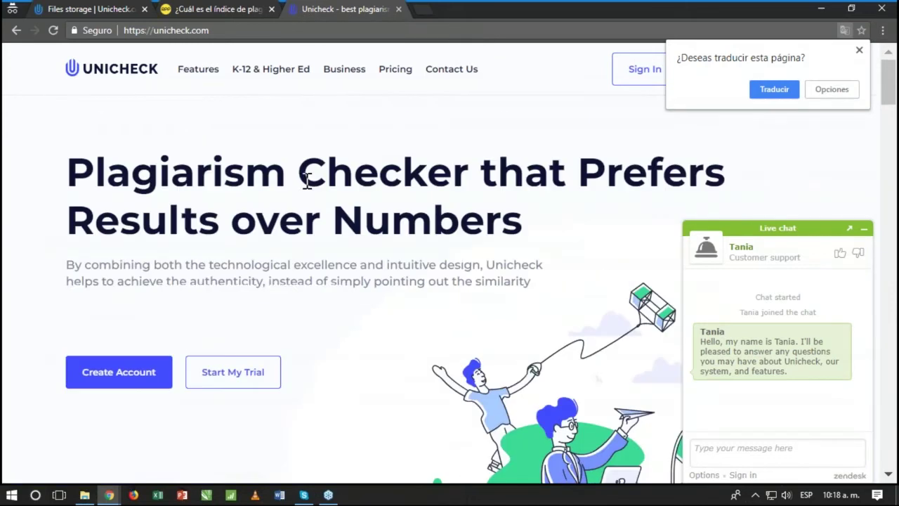
pyautogui.click(198, 69)
pyautogui.scroll(-10, 406, 192)
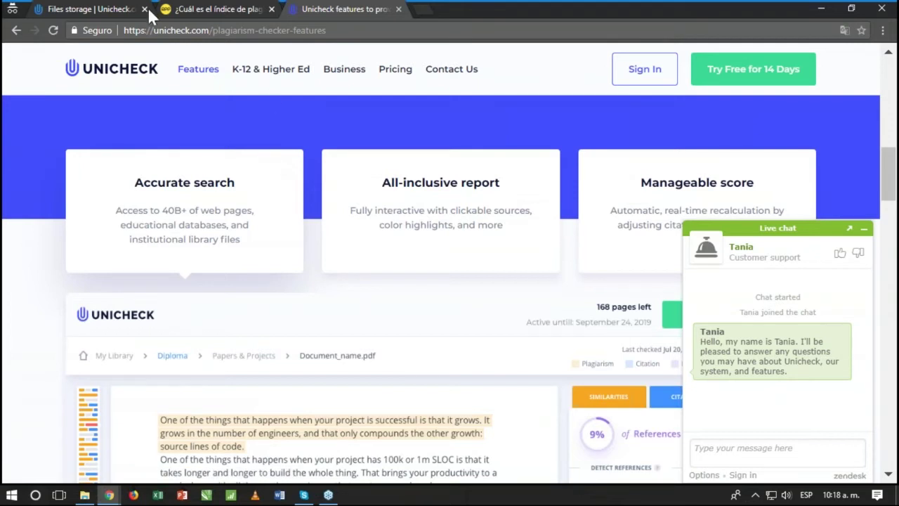
pyautogui.click(106, 9)
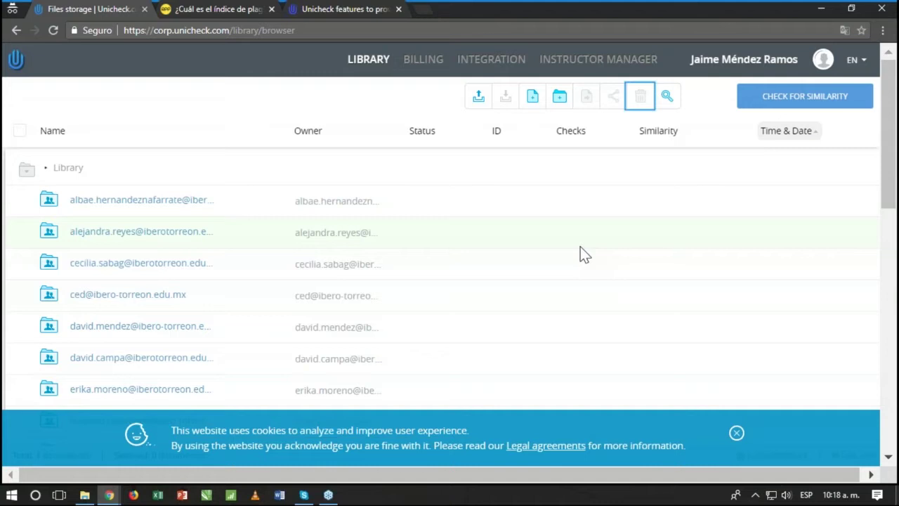
# - Upload the Word file 'El proceso de infusion de tecnologia' from Descargas into the Library
pyautogui.click(478, 107)
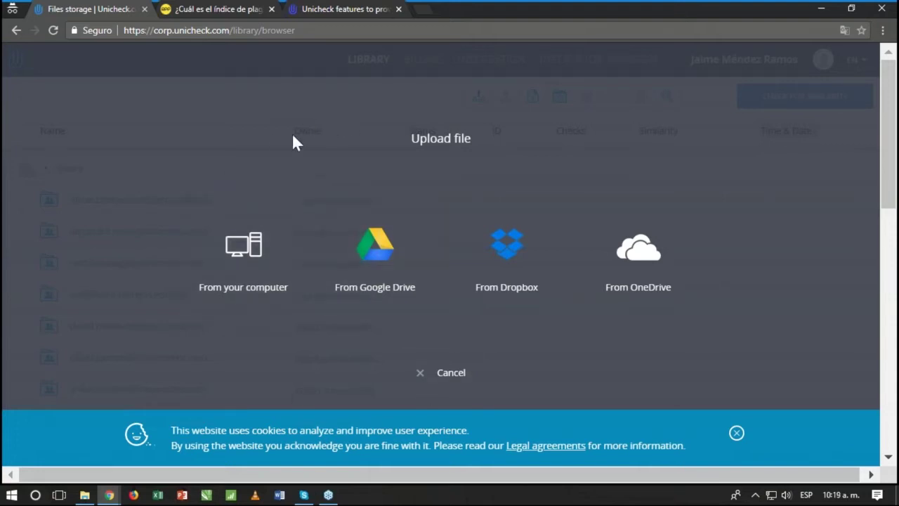
pyautogui.click(240, 266)
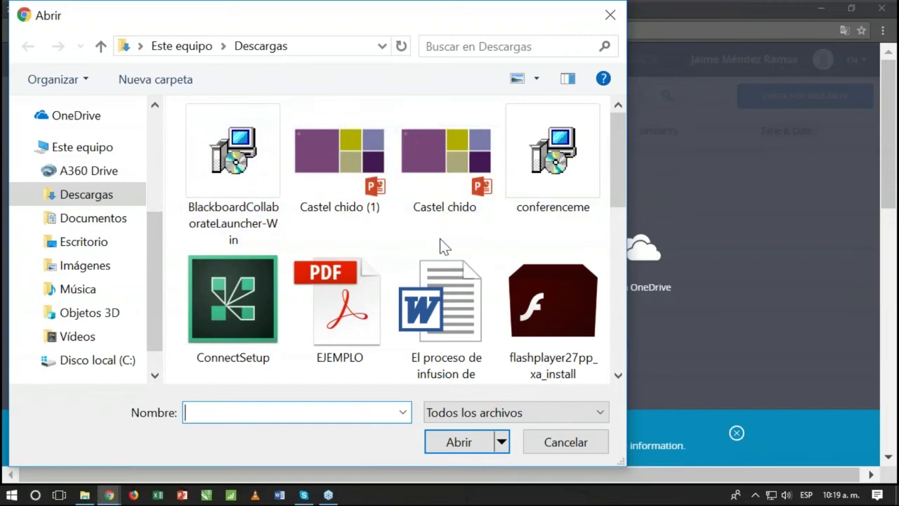
pyautogui.click(450, 329)
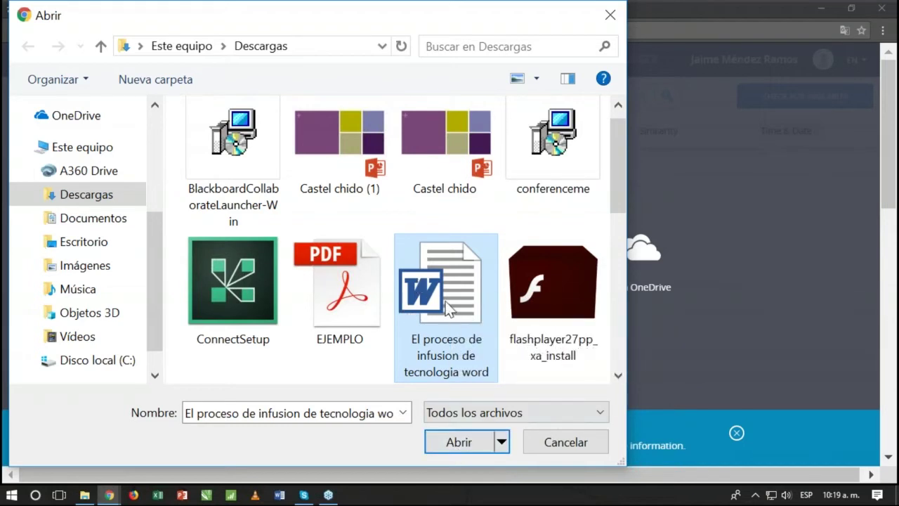
pyautogui.click(457, 442)
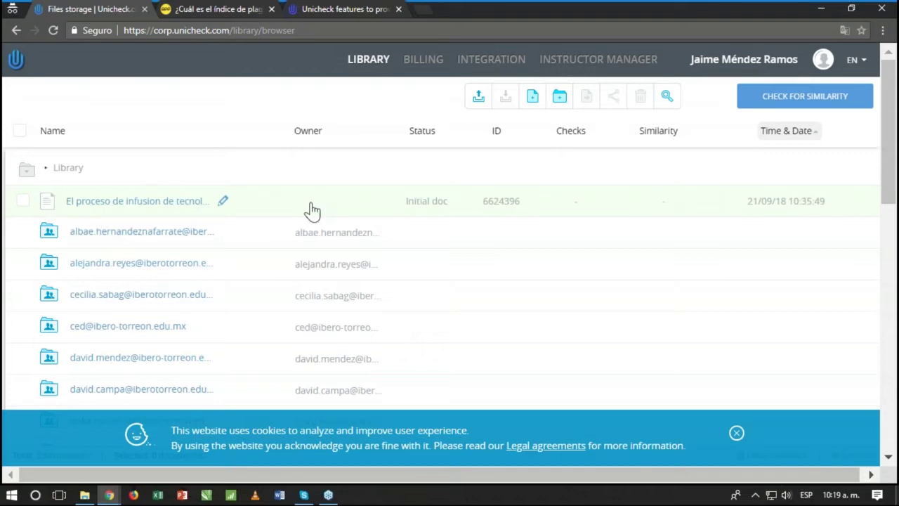
# - Switch the interface language to Español and select the uploaded document, ID 6624396
pyautogui.click(24, 201)
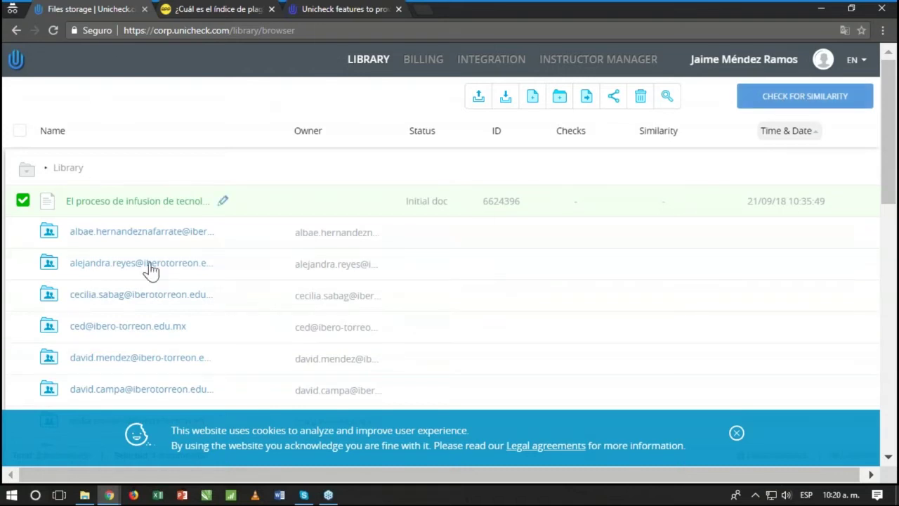
pyautogui.click(855, 66)
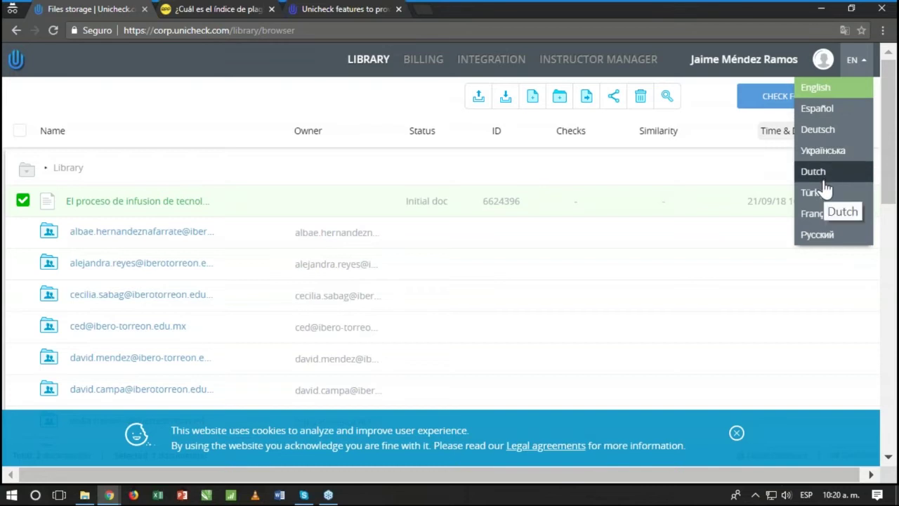
pyautogui.click(835, 116)
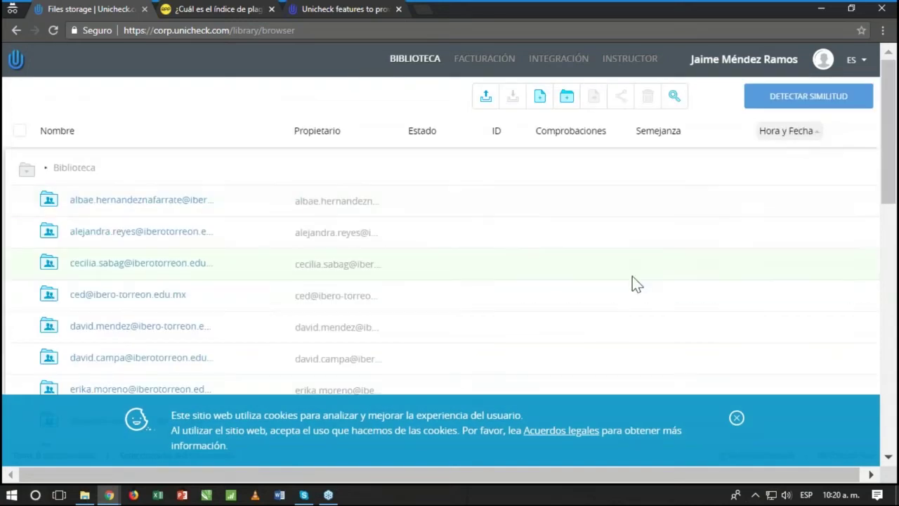
pyautogui.scroll(-10, 632, 277)
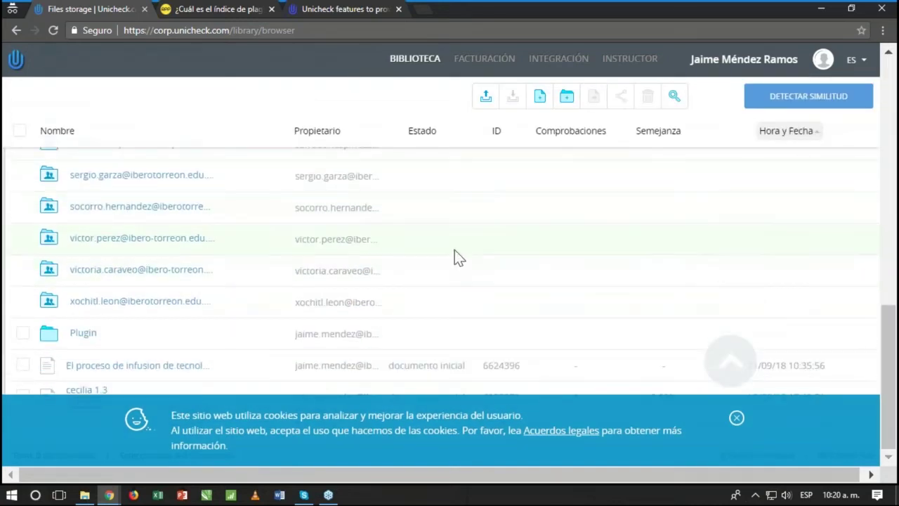
pyautogui.click(22, 368)
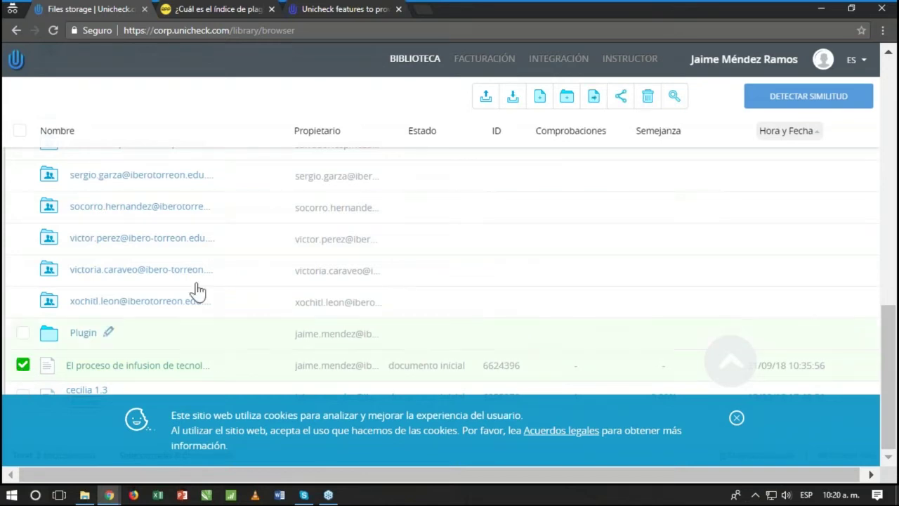
pyautogui.scroll(2, 407, 218)
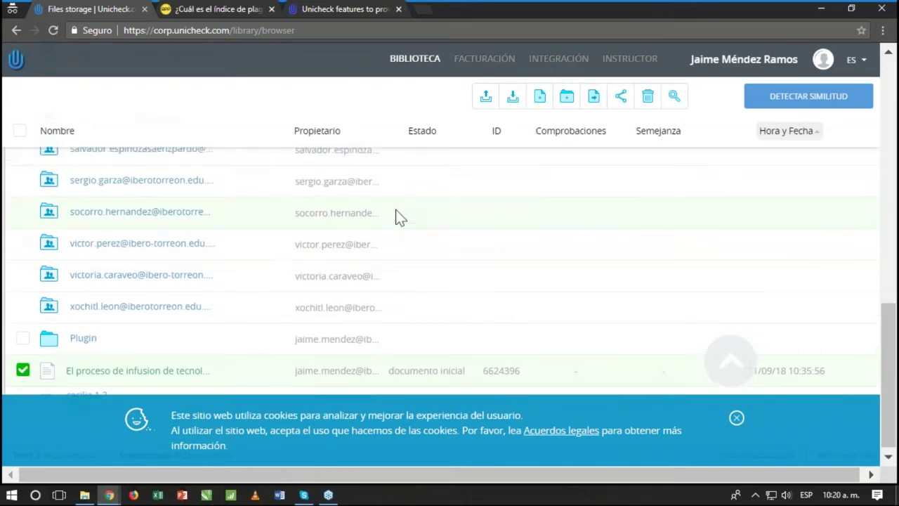
# - Run a Doc vs Internet + Biblioteca similarity check on the selected document, dismissing the cookie banner
pyautogui.click(785, 106)
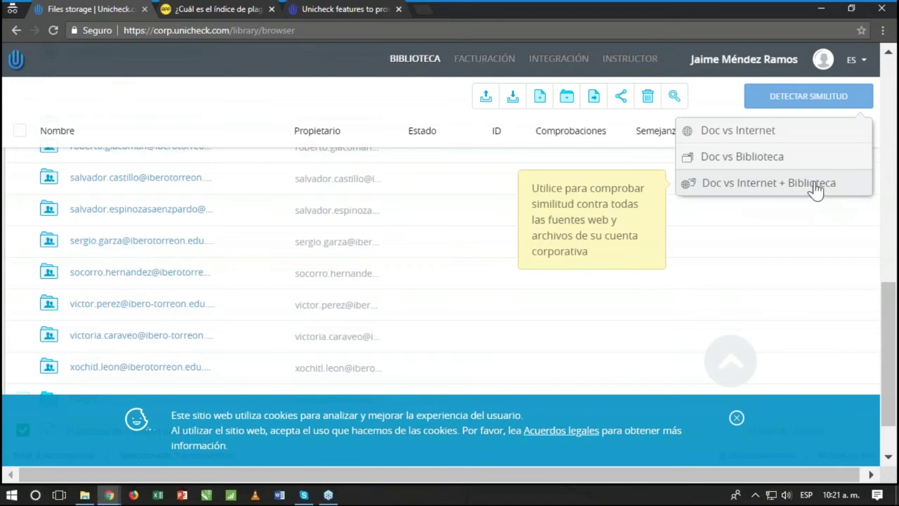
pyautogui.click(773, 184)
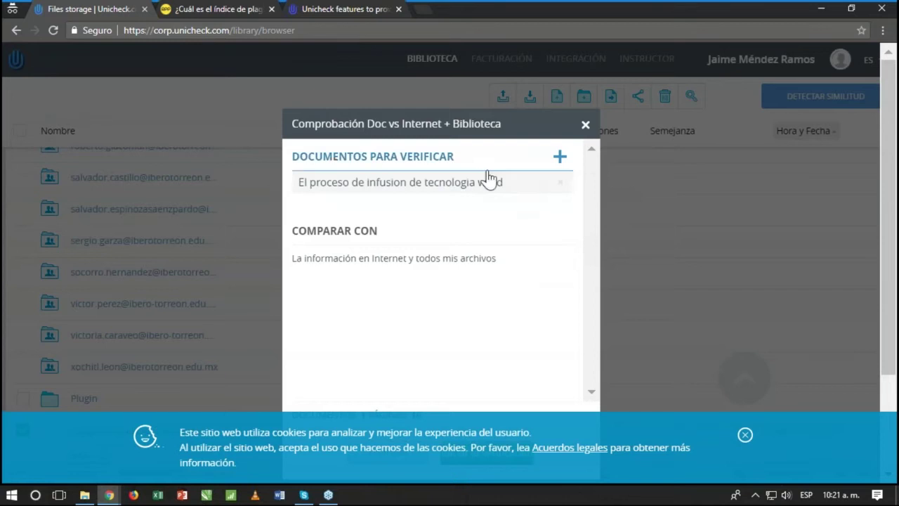
pyautogui.scroll(-2, 536, 217)
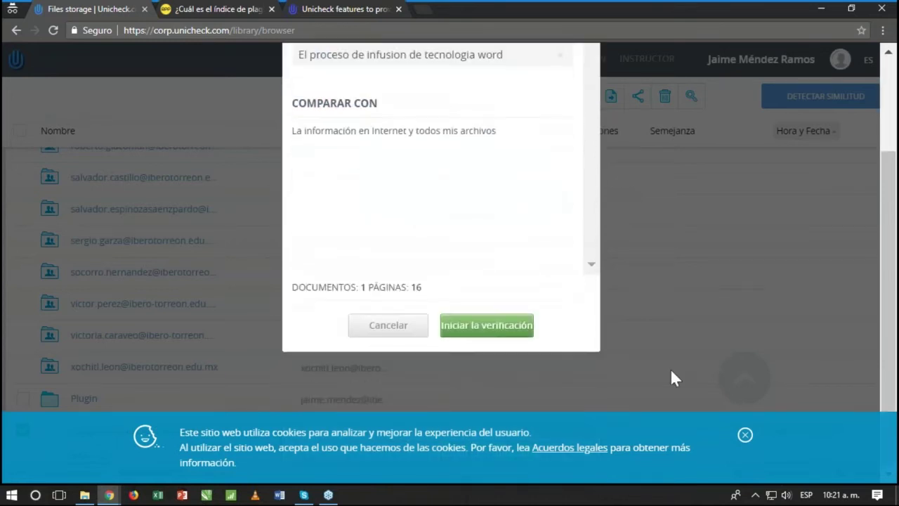
pyautogui.click(745, 435)
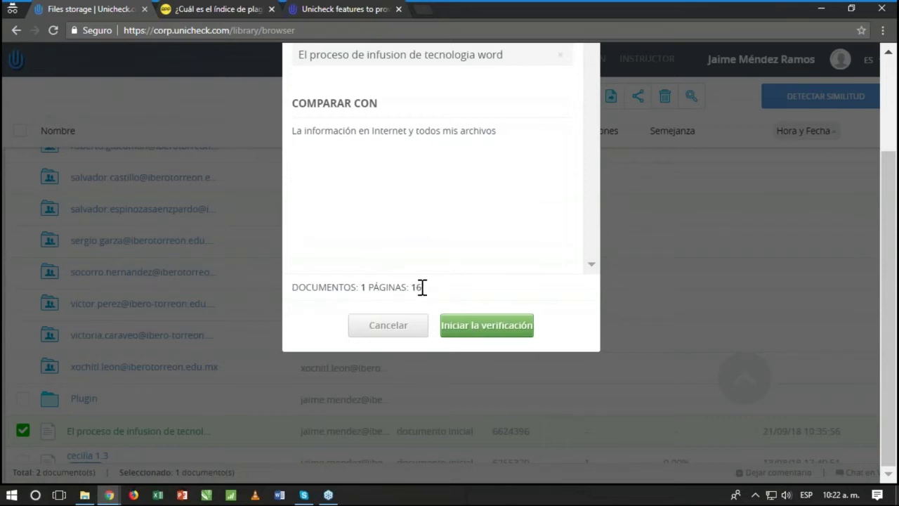
pyautogui.click(512, 331)
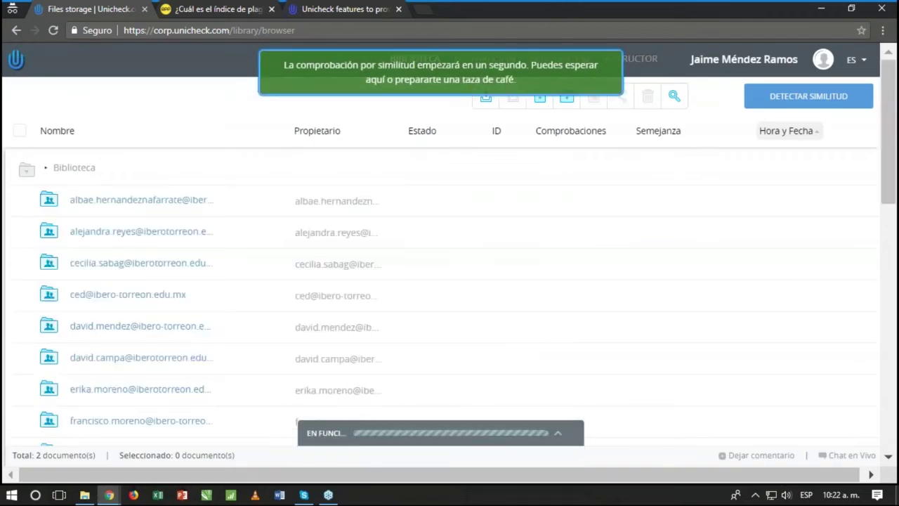
# - Scroll to the checked document showing 100.00% Semejanza and close the finished-check panel
pyautogui.scroll(-1, 449, 295)
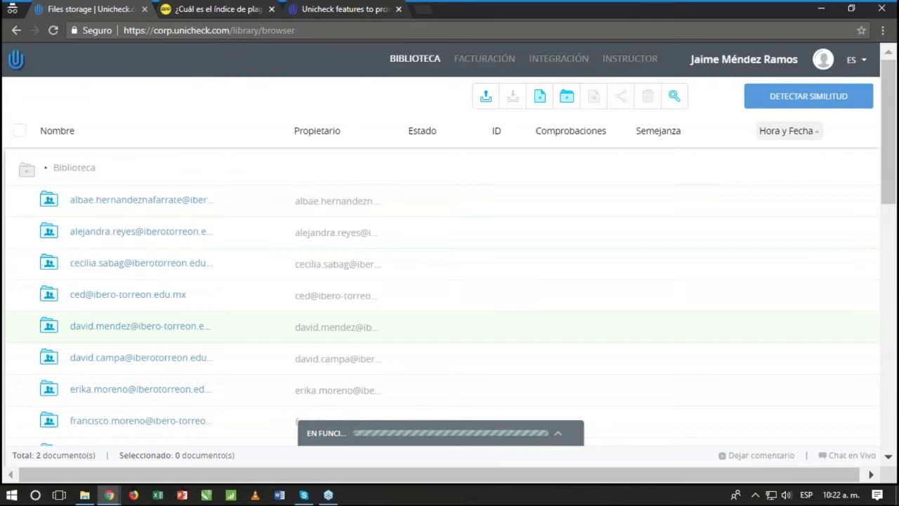
pyautogui.scroll(-1, 449, 295)
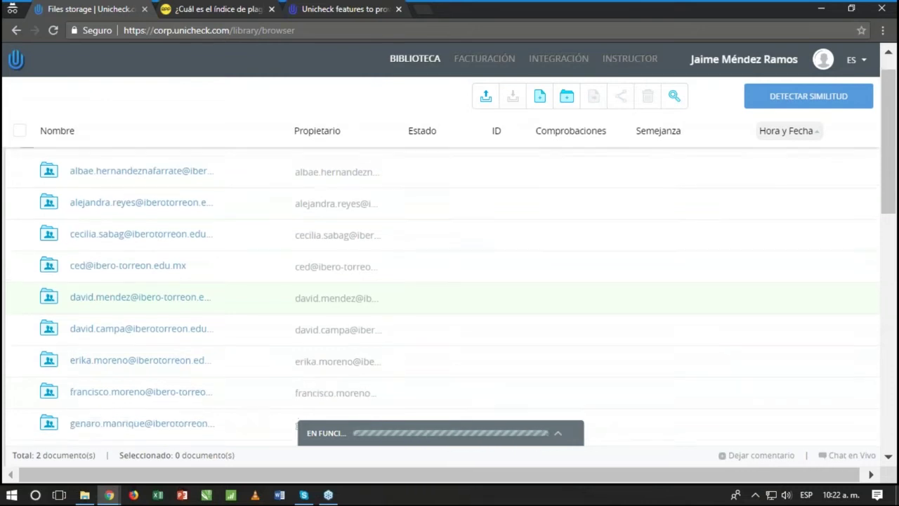
pyautogui.scroll(-2, 450, 295)
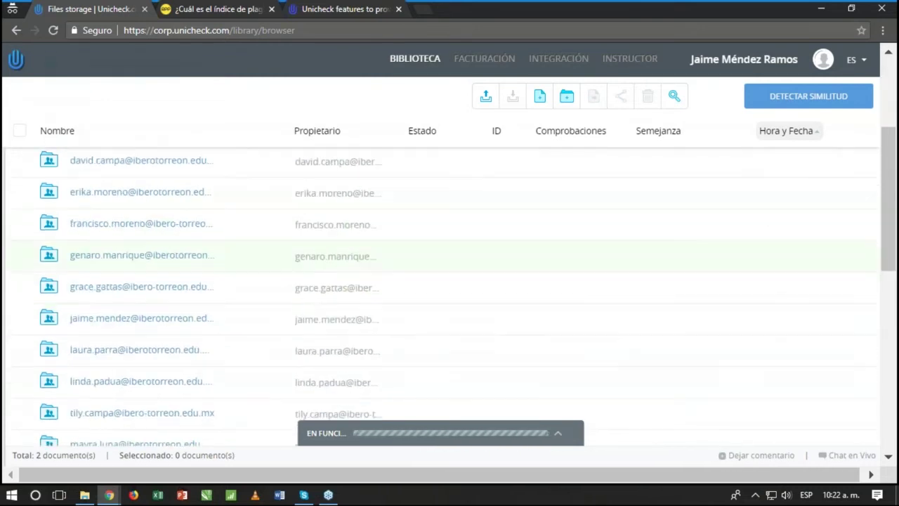
pyautogui.scroll(-2, 450, 295)
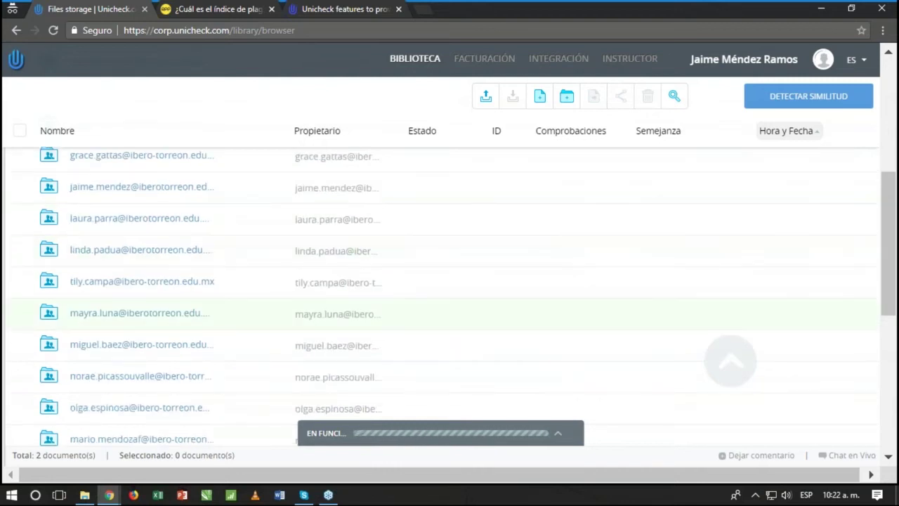
pyautogui.scroll(-3, 450, 295)
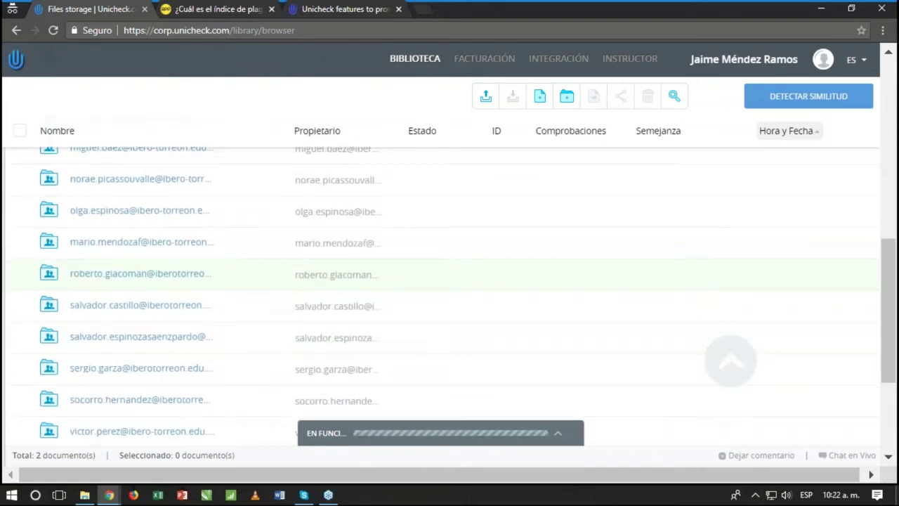
pyautogui.scroll(-3, 450, 295)
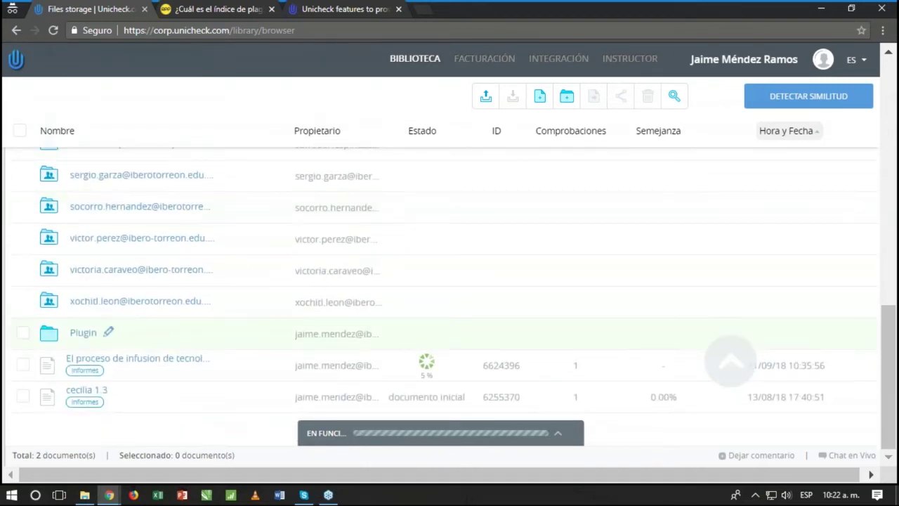
pyautogui.scroll(1, 449, 334)
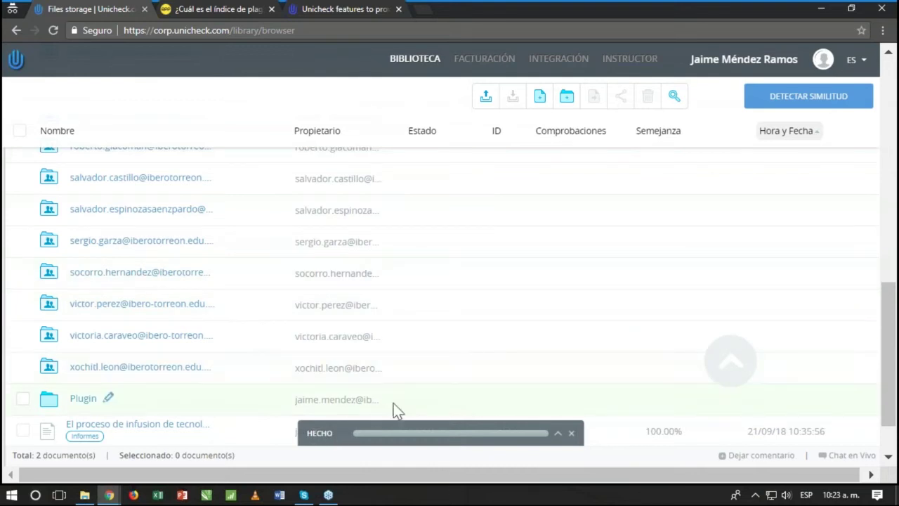
pyautogui.click(571, 433)
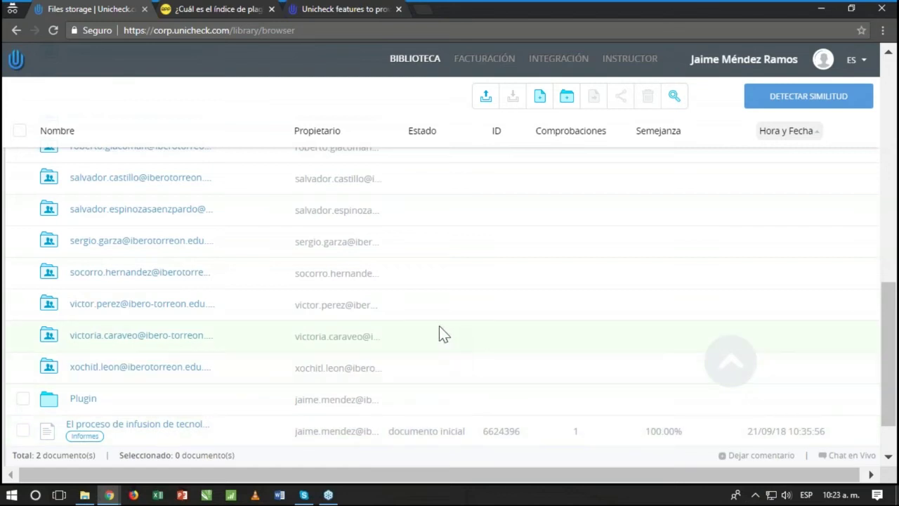
# - Google 'tecnologia educativa' in a new browser tab
pyautogui.click(422, 9)
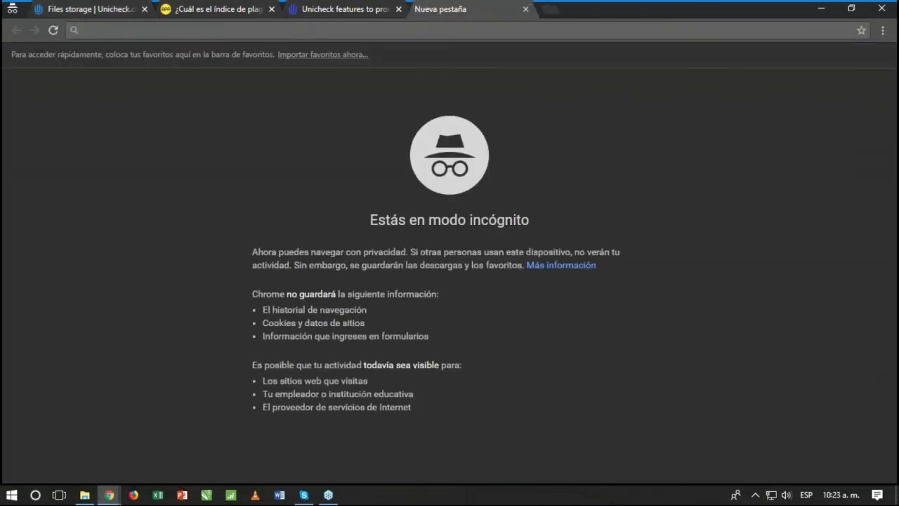
pyautogui.write('tec')
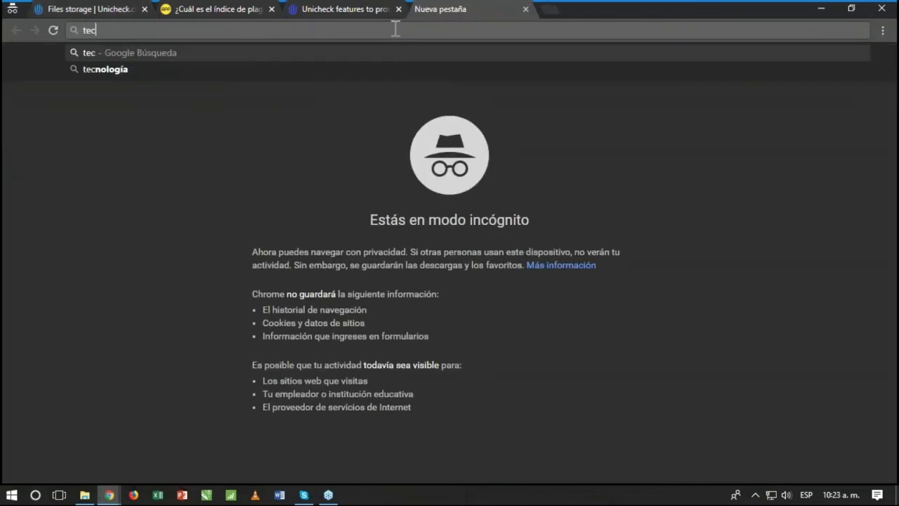
pyautogui.write('nologia ed')
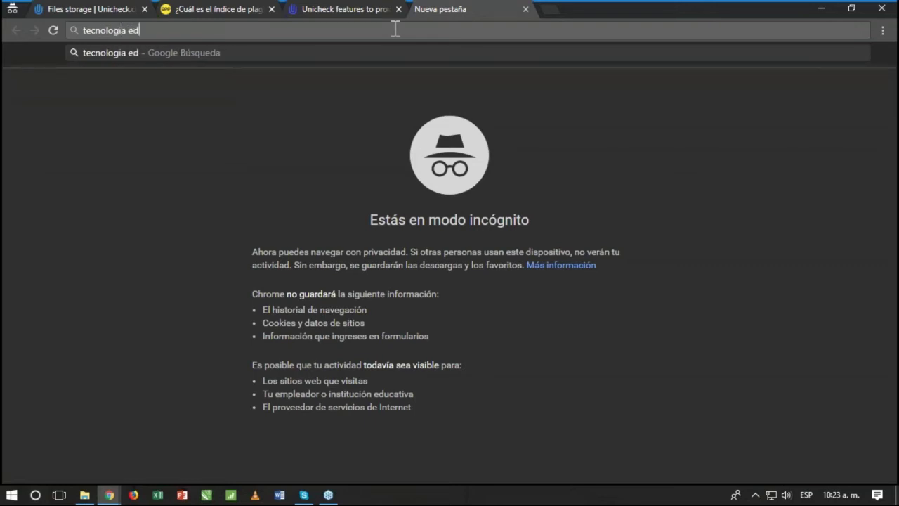
pyautogui.press('BackSpace')
pyautogui.write('ducativa')
pyautogui.press('Return')
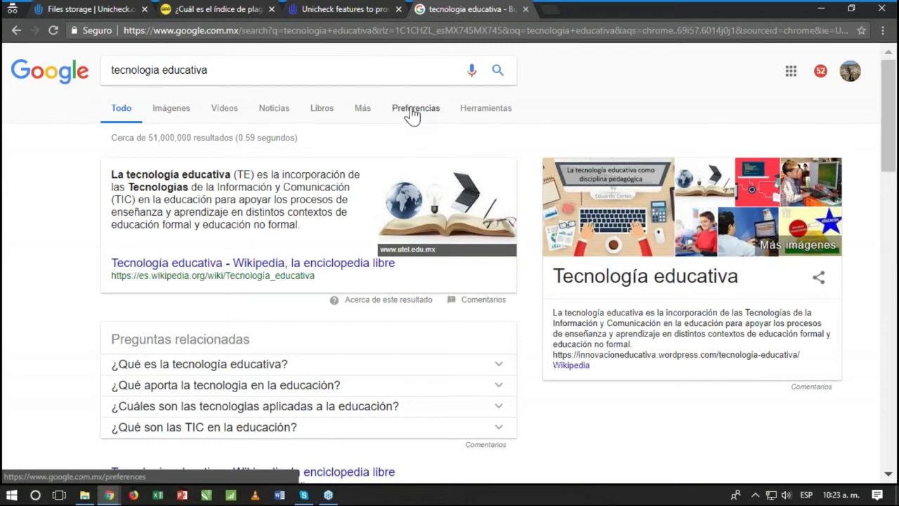
# - Limit the search to Microsoft Word (.doc) files via Búsqueda avanzada, then return to Unicheck
pyautogui.click(413, 113)
pyautogui.click(438, 190)
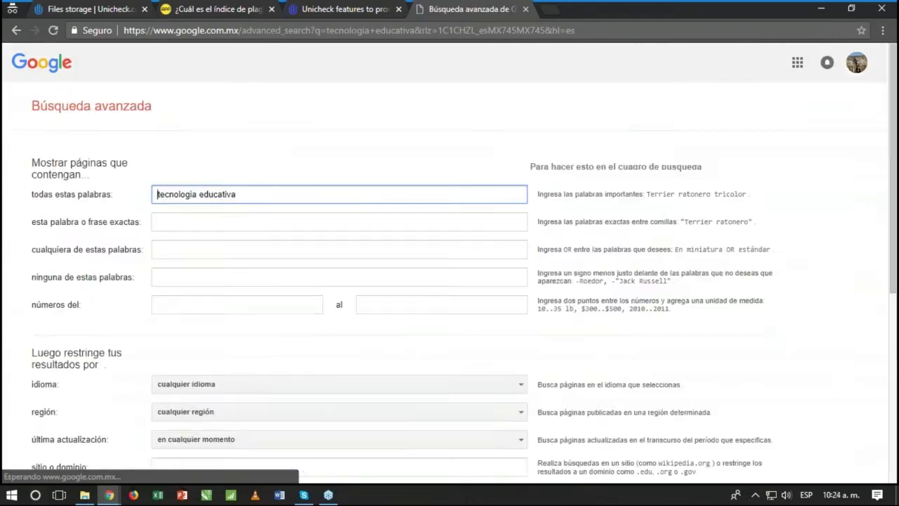
pyautogui.scroll(-3, 415, 213)
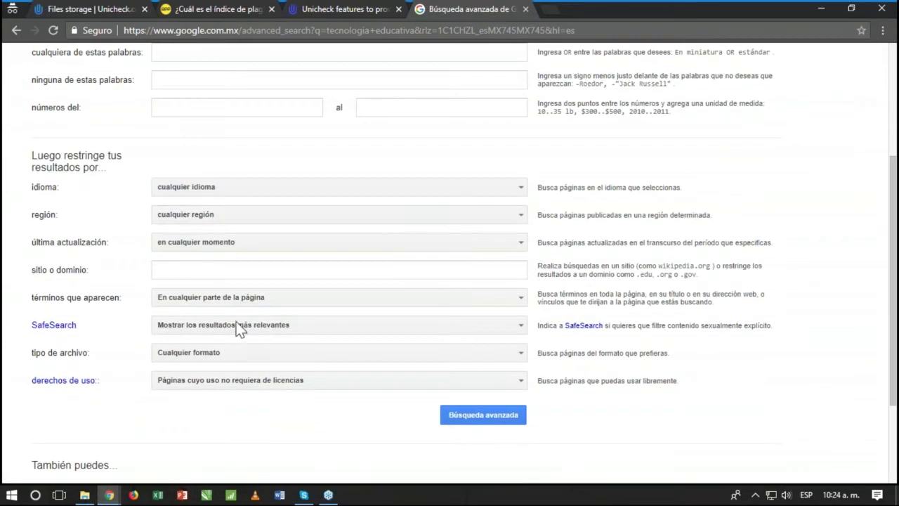
pyautogui.click(241, 357)
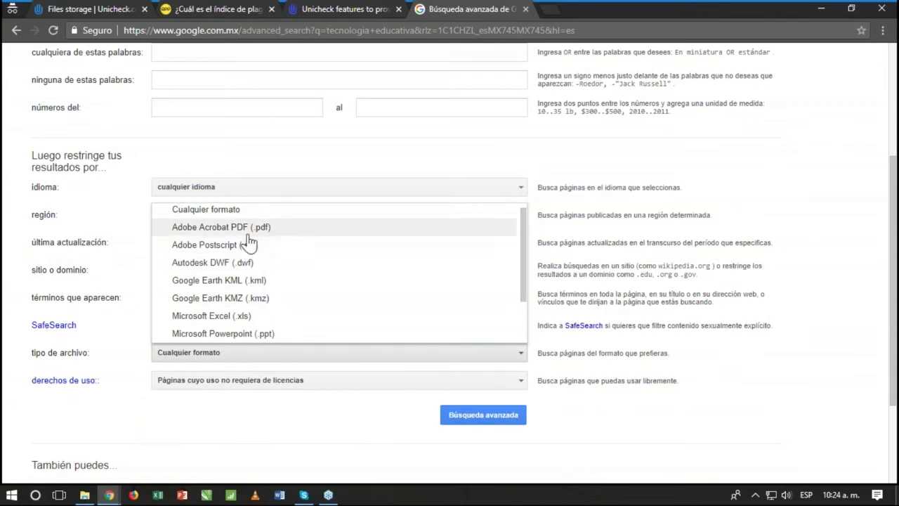
pyautogui.scroll(-3, 249, 242)
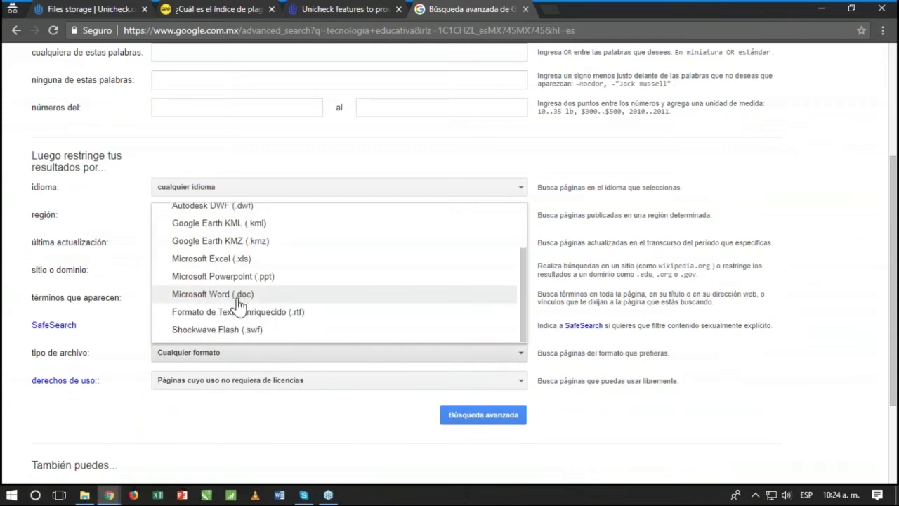
pyautogui.click(238, 297)
pyautogui.click(482, 422)
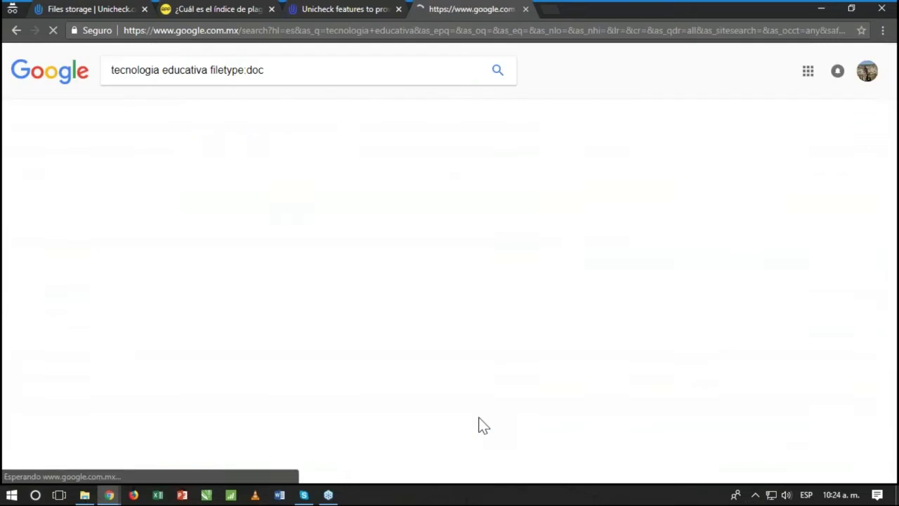
pyautogui.scroll(-5, 358, 321)
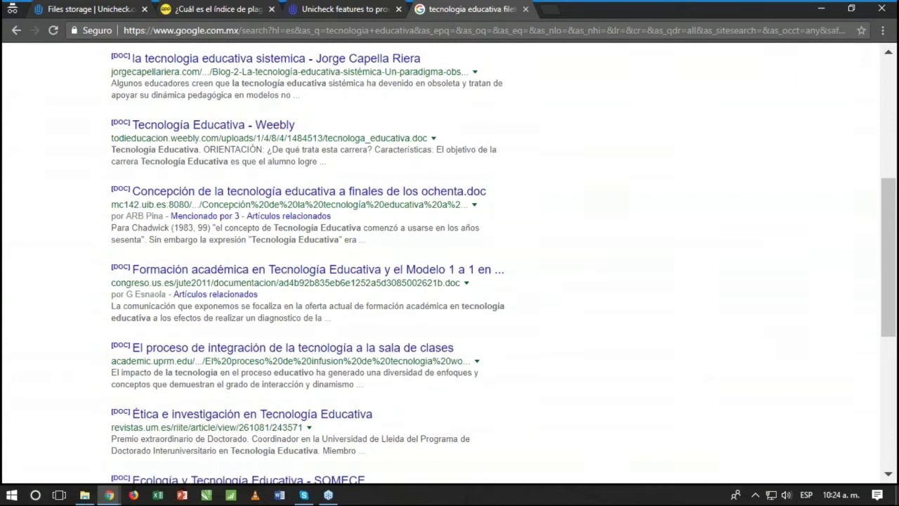
pyautogui.scroll(-2, 450, 263)
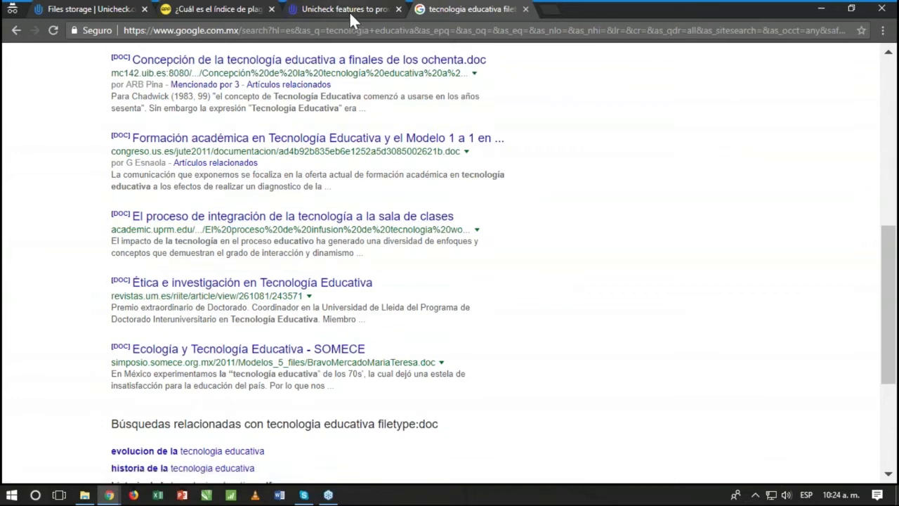
pyautogui.click(77, 9)
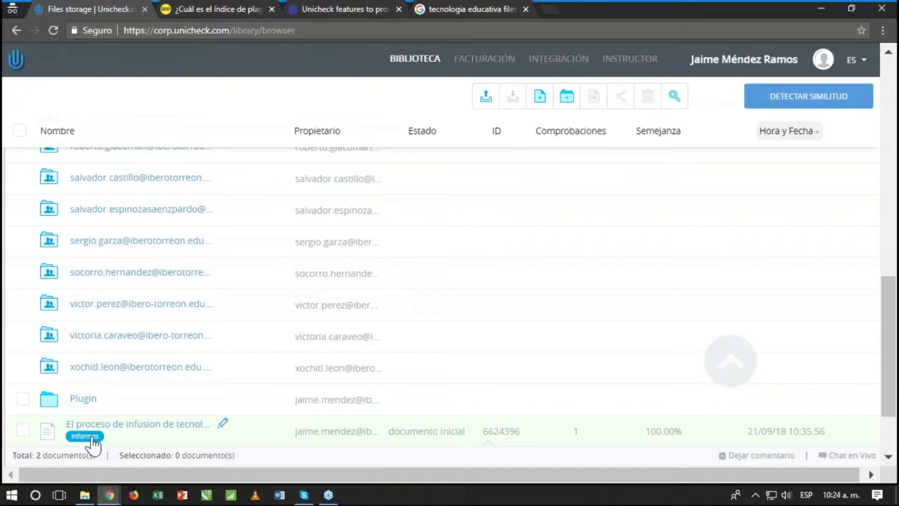
# - Open the ID_6624396_vs_Internet_vs_Bib... report from the document's 'informes' tag
pyautogui.scroll(-2, 92, 435)
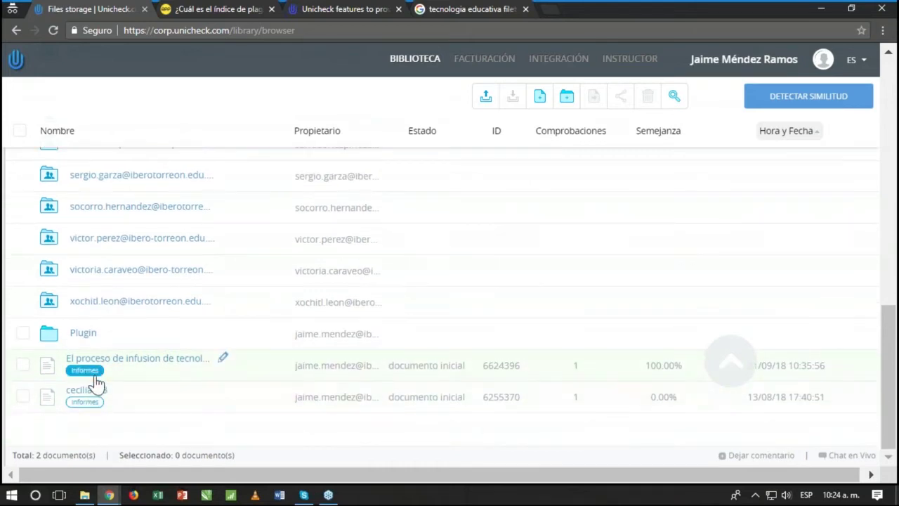
pyautogui.scroll(2, 95, 383)
pyautogui.scroll(-2, 92, 381)
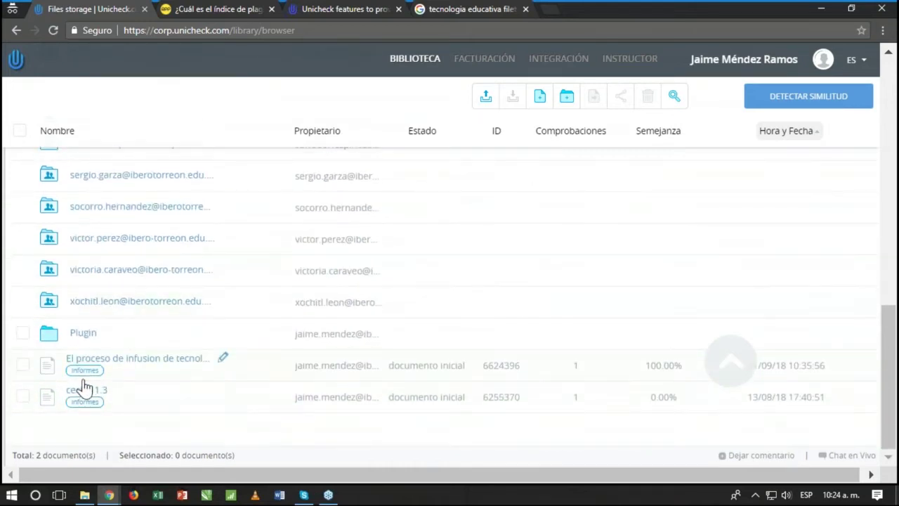
pyautogui.click(85, 372)
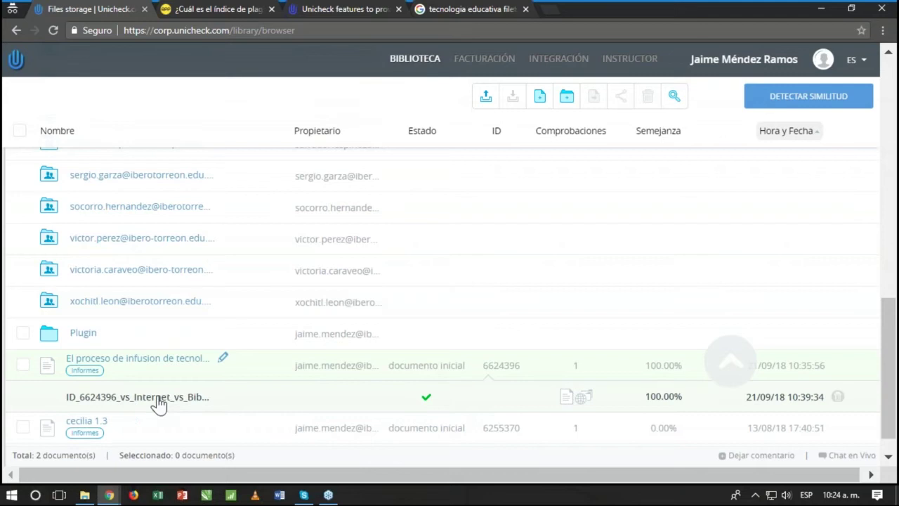
pyautogui.click(169, 402)
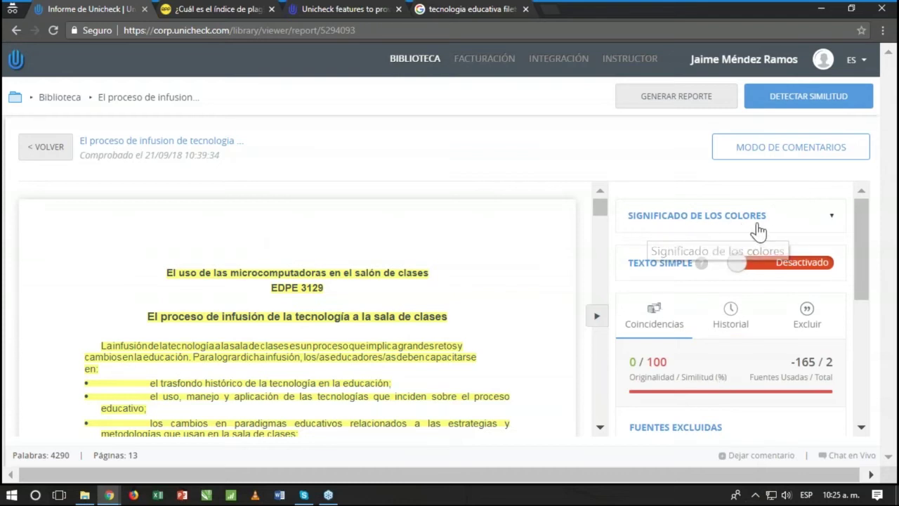
# - Check the colour legend, then jump from the highlighted text to Fuentes de similitud
pyautogui.click(831, 219)
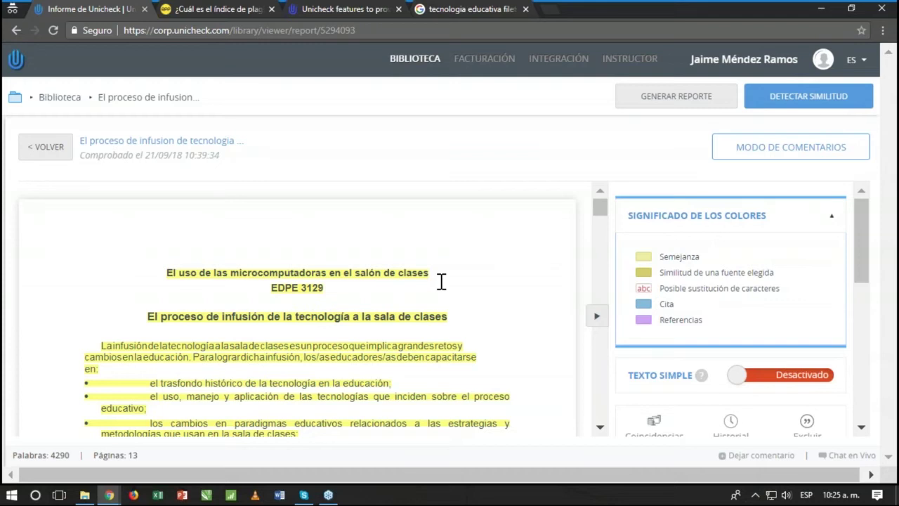
pyautogui.click(831, 218)
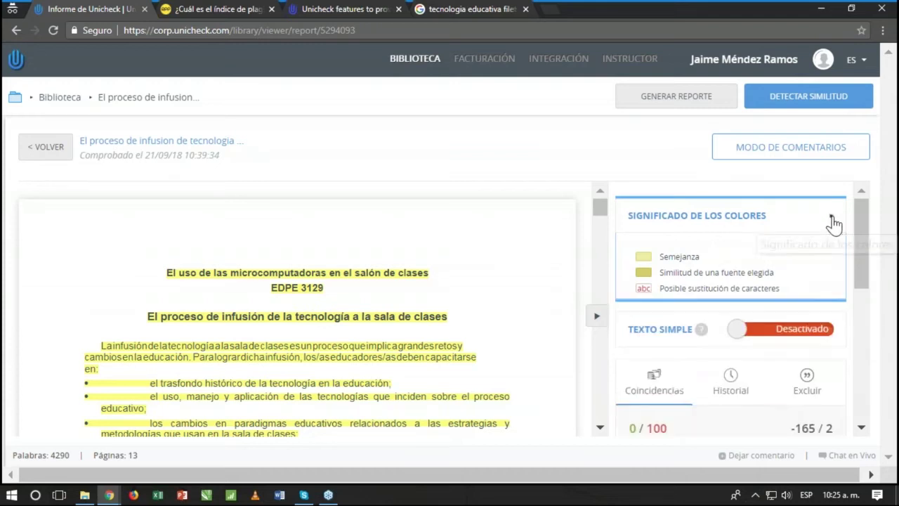
pyautogui.click(259, 280)
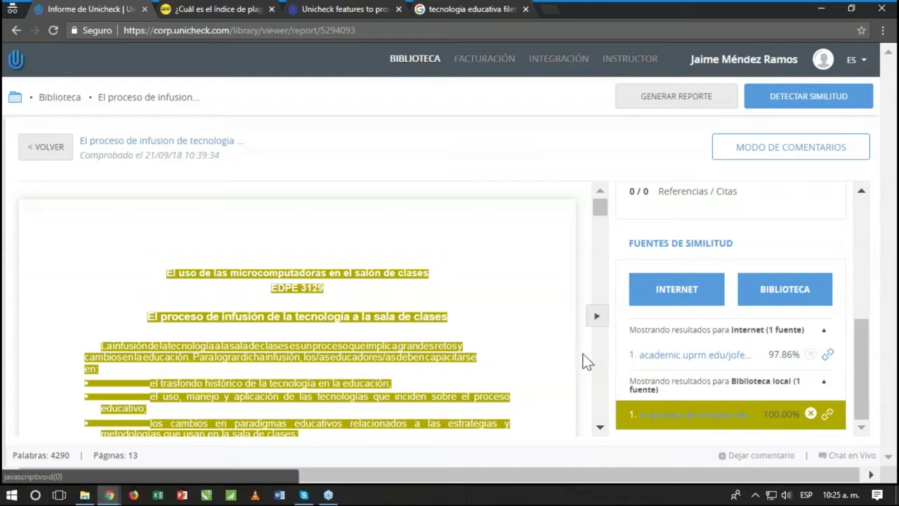
# - Scroll the report and open the academic.uprm.edu original source (97.86%, 4194 words)
pyautogui.scroll(-10, 411, 321)
pyautogui.scroll(-5, 412, 321)
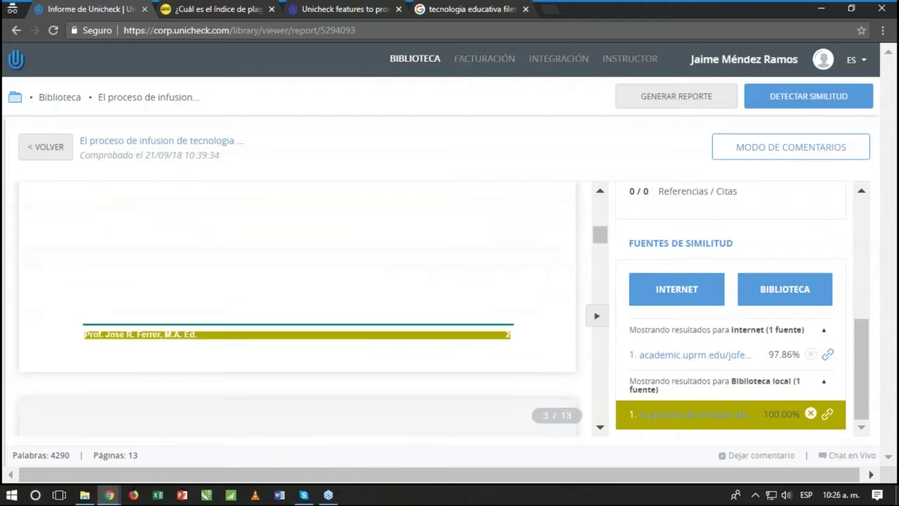
pyautogui.scroll(-3, 421, 300)
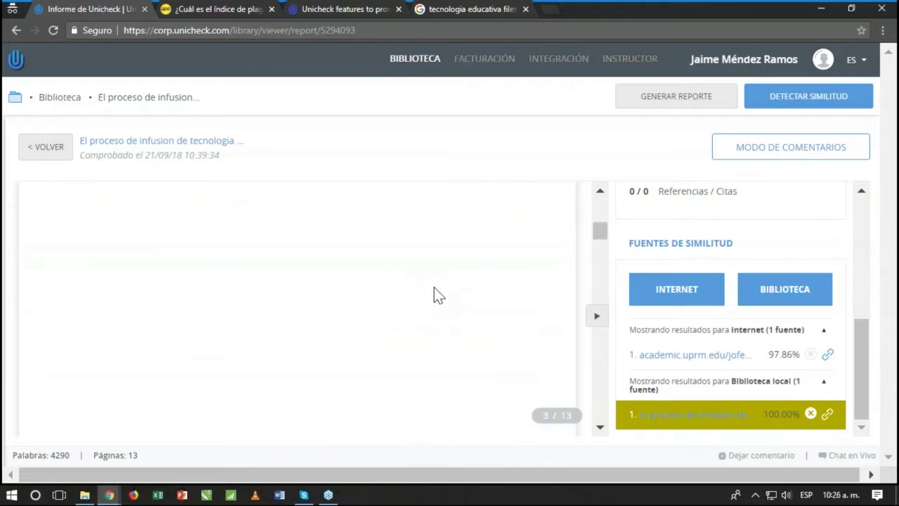
pyautogui.scroll(-10, 434, 288)
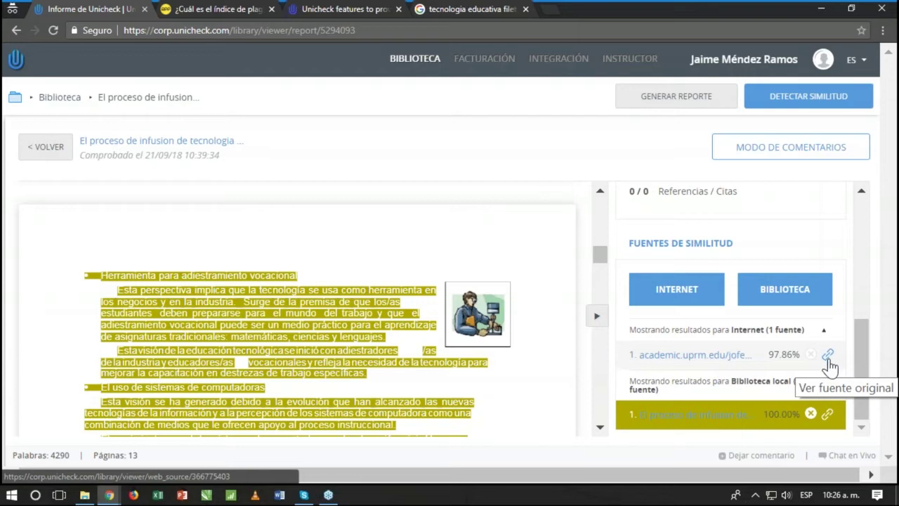
pyautogui.click(829, 356)
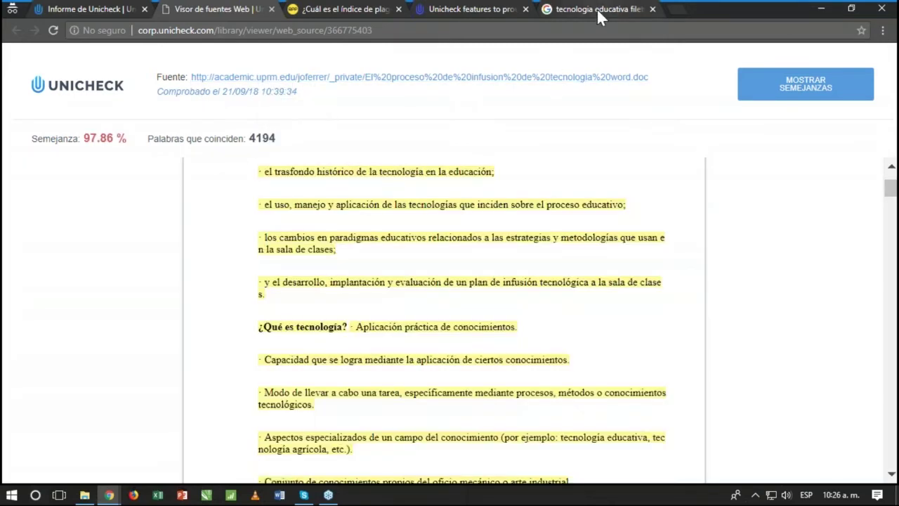
# - Compare the academic.uprm.edu Google result with the source viewer, then return to the Unicheck report
pyautogui.click(597, 10)
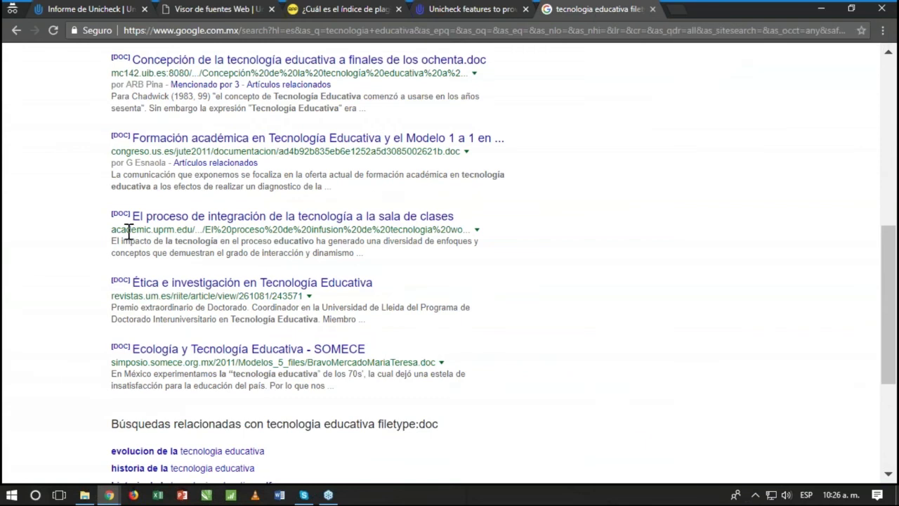
pyautogui.moveTo(114, 234); pyautogui.dragTo(452, 233)
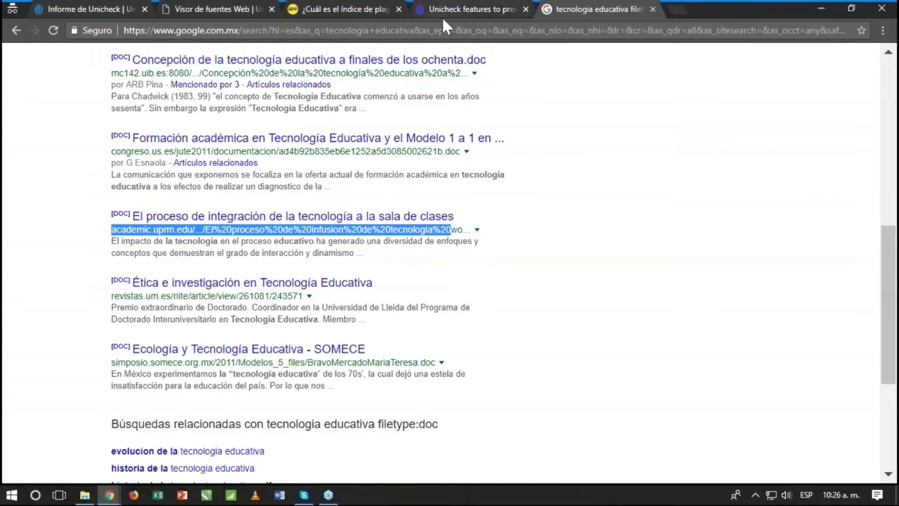
pyautogui.click(228, 10)
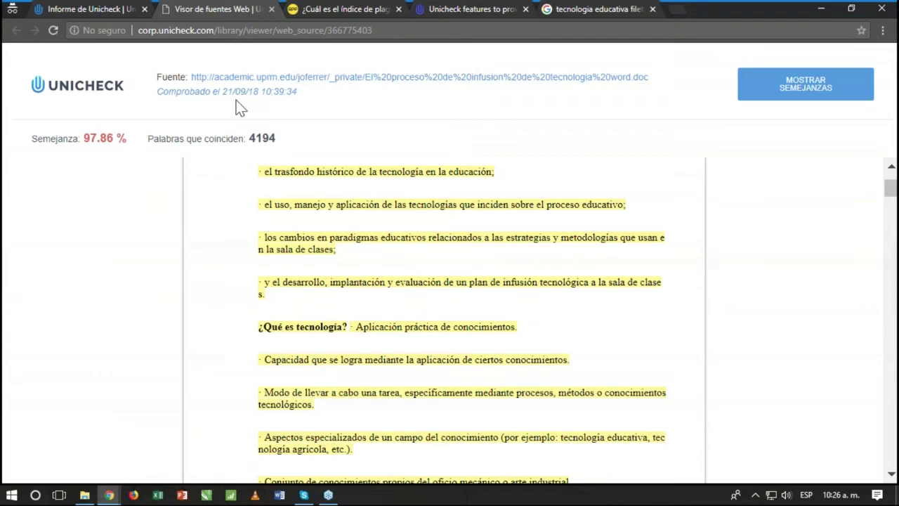
pyautogui.click(571, 8)
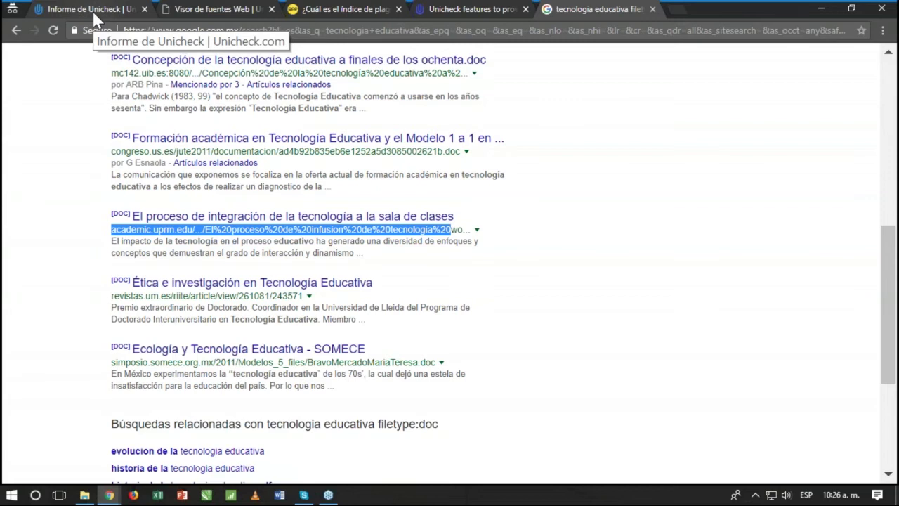
pyautogui.click(92, 10)
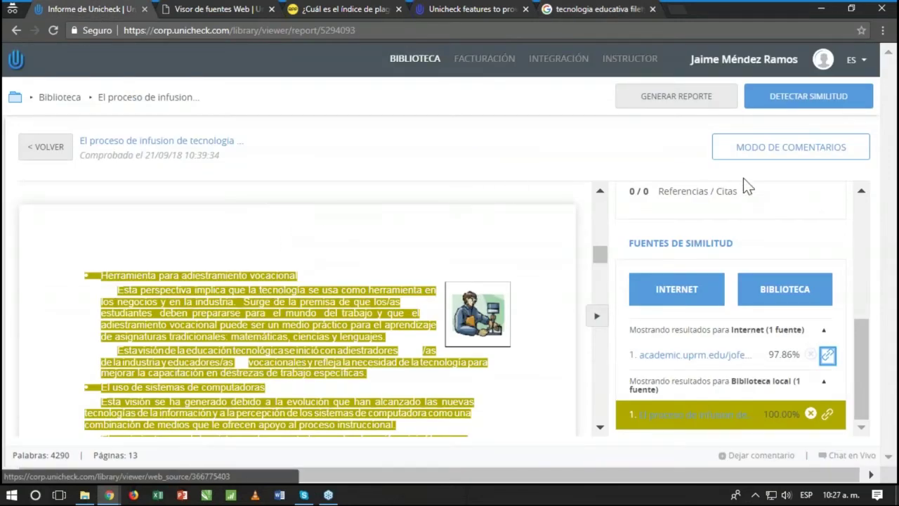
# - Post the comment 'Documento 100% copiado. Trabajo cancelado' on a box drawn over the document's title
pyautogui.click(780, 158)
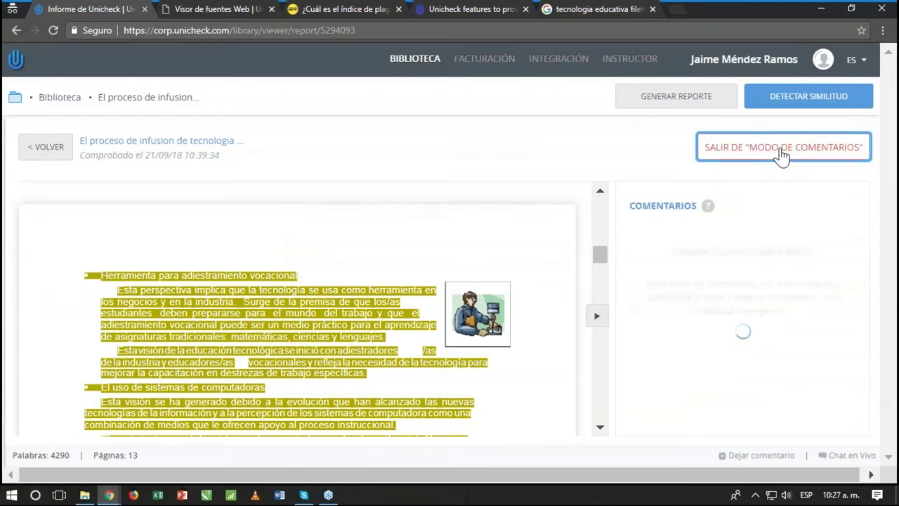
pyautogui.scroll(-5, 429, 254)
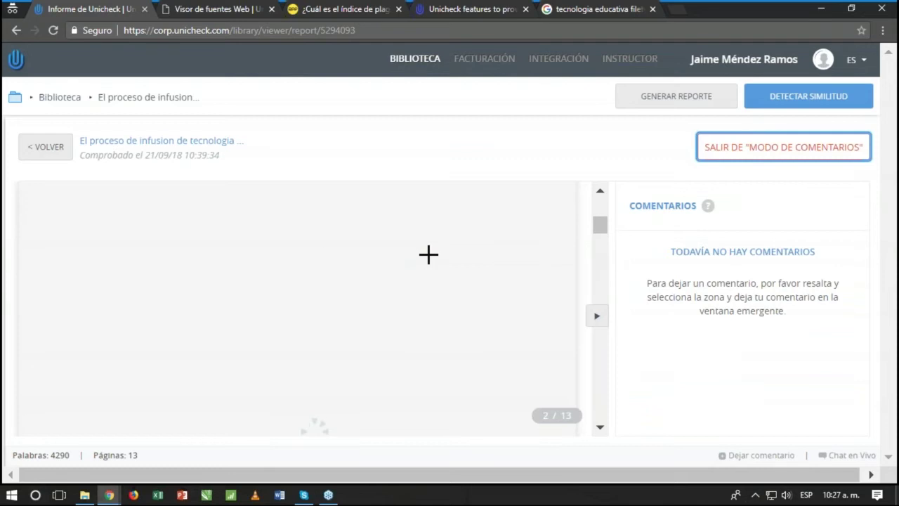
pyautogui.scroll(3, 429, 254)
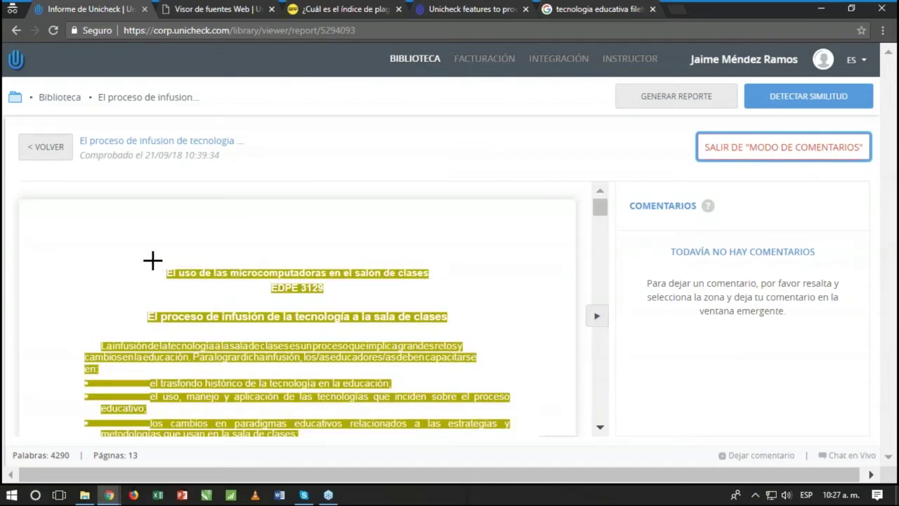
pyautogui.moveTo(151, 255)
pyautogui.mouseDown()
pyautogui.moveTo(255, 293)
pyautogui.moveTo(462, 299)
pyautogui.mouseUp()
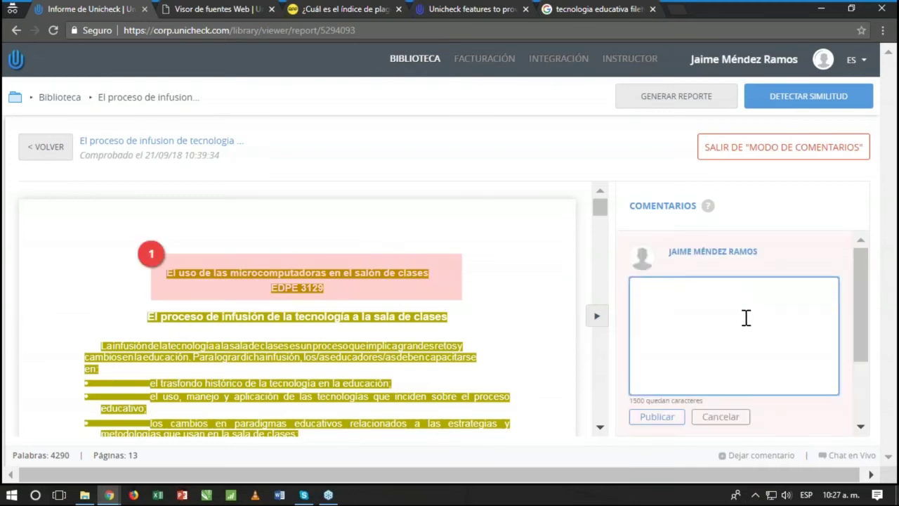
pyautogui.write('Documento 100% ')
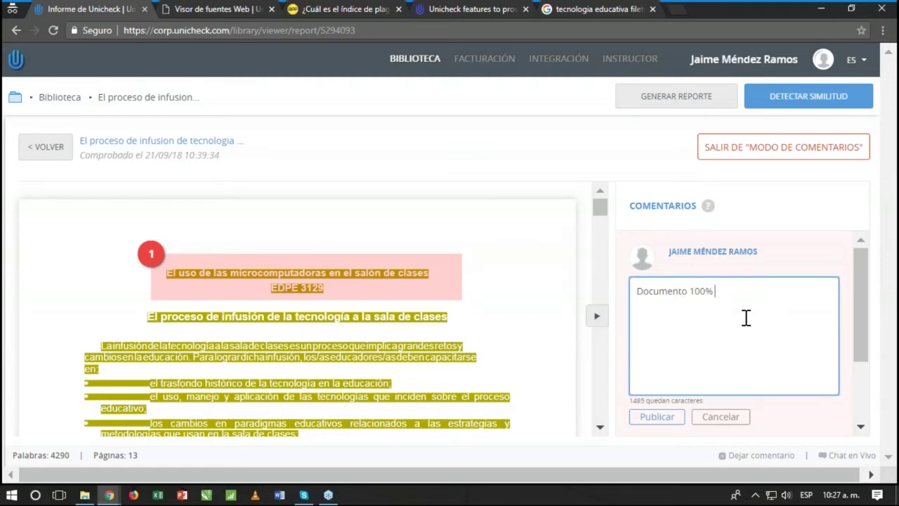
pyautogui.write('copiado. ')
pyautogui.write('Trabajo cancelado')
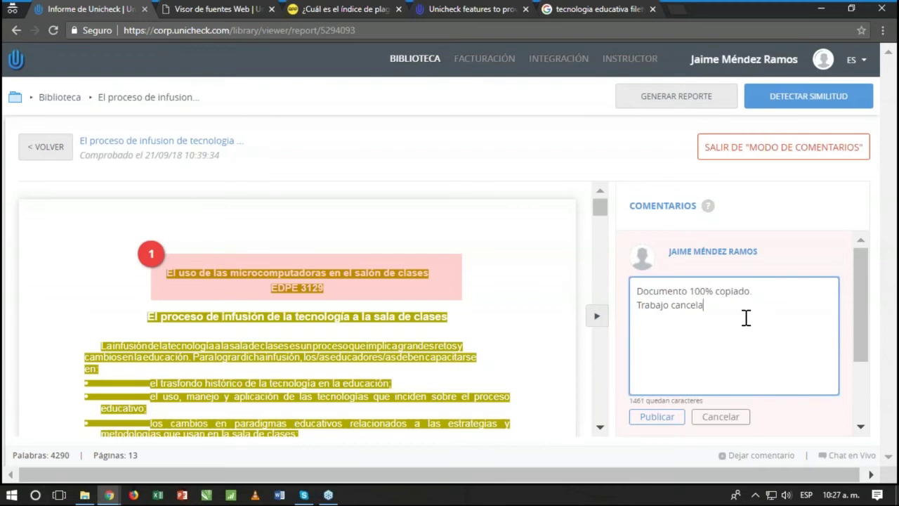
pyautogui.click(657, 419)
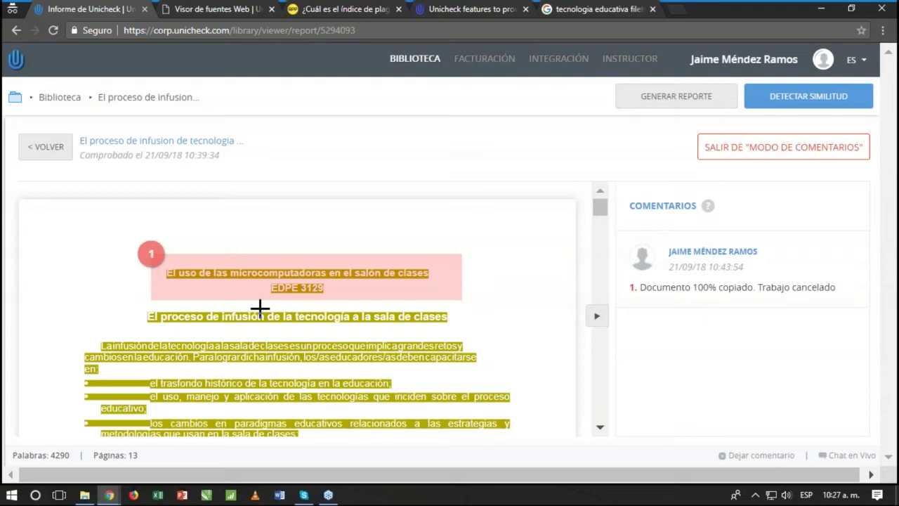
# - Generate the Unicheck similarity report as a PDF and download it
pyautogui.click(658, 106)
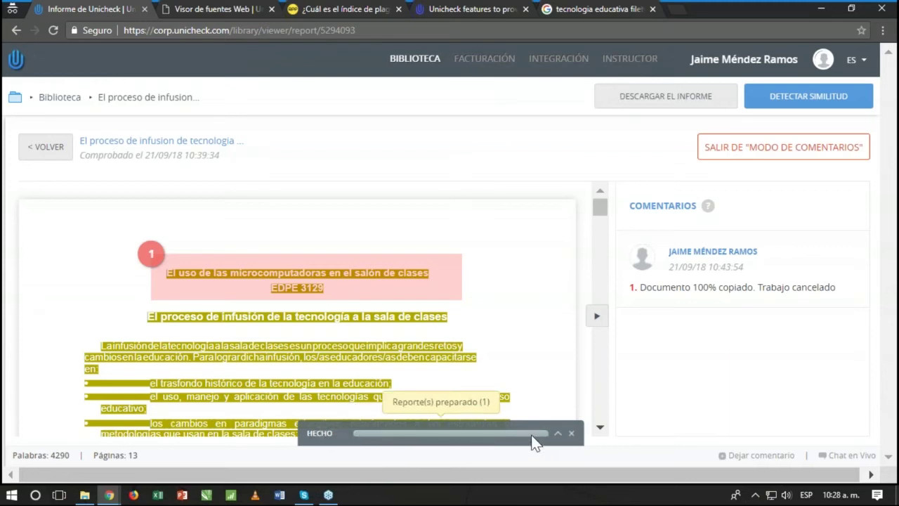
pyautogui.click(650, 110)
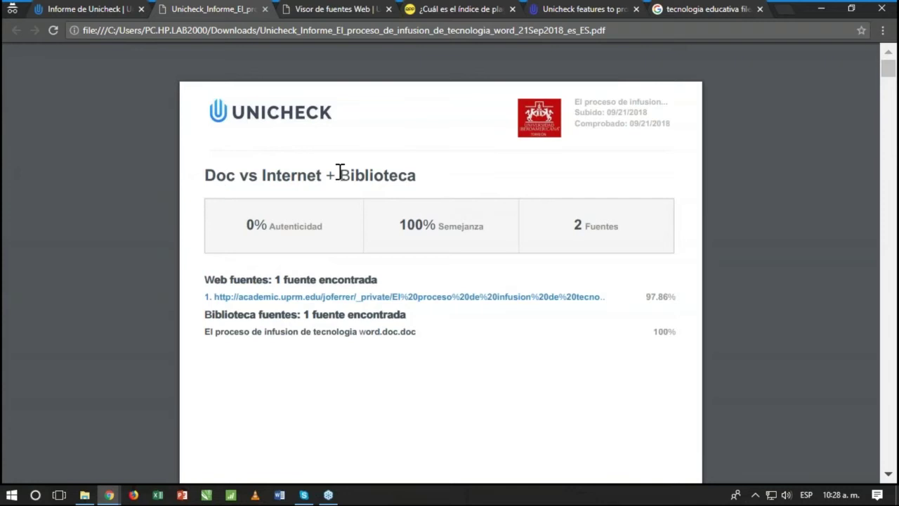
# - Highlight the 'Doc vs Internet + Biblioteca' heading and the 100% Semejanza figure in the PDF
pyautogui.moveTo(417, 180); pyautogui.dragTo(226, 176)
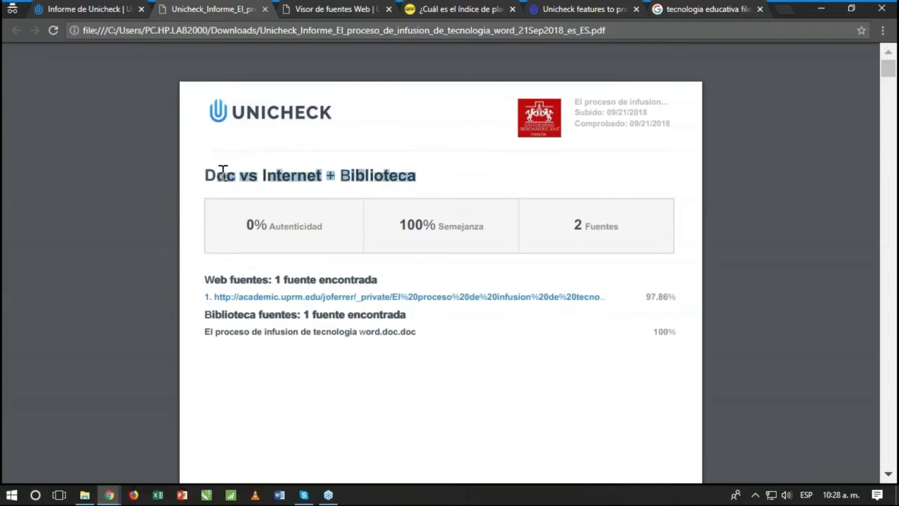
pyautogui.click(290, 176)
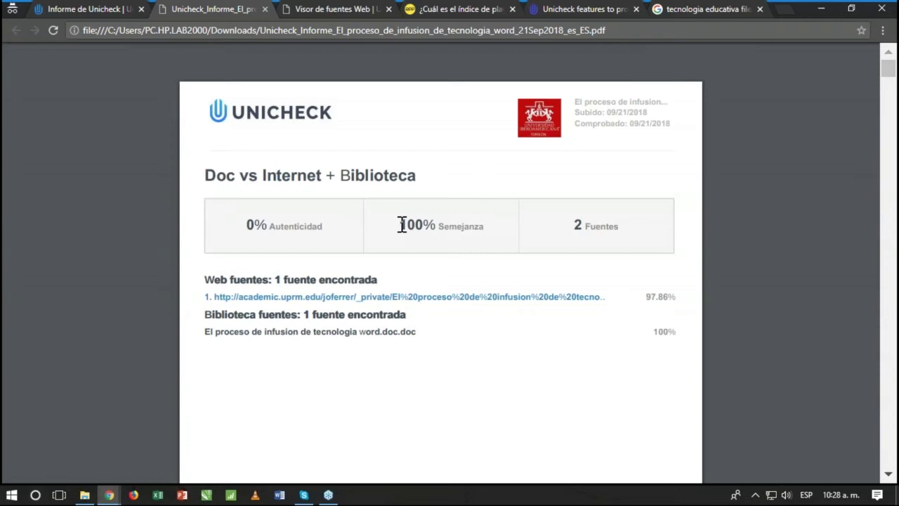
pyautogui.moveTo(401, 225); pyautogui.dragTo(487, 225)
pyautogui.click(580, 226)
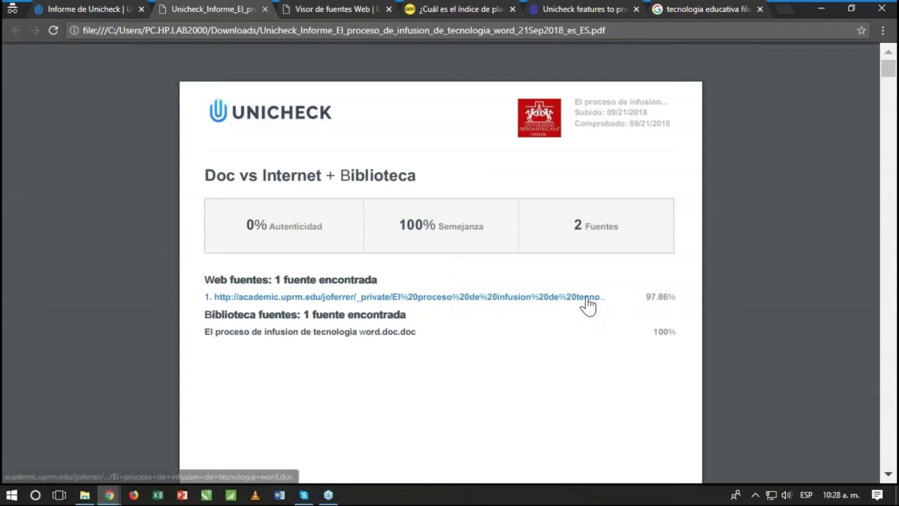
# - Follow the academic.uprm.edu source link to its 404 page, then return to the Unicheck report
pyautogui.click(526, 296)
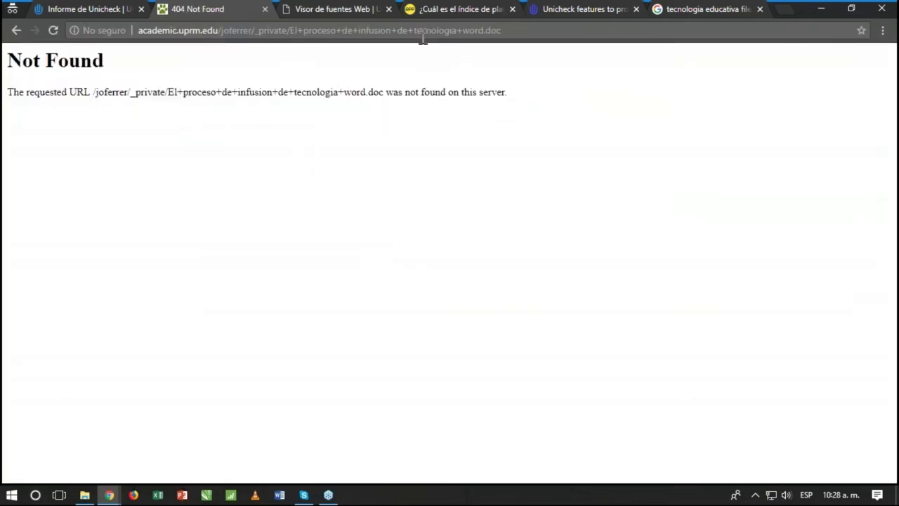
pyautogui.click(322, 31)
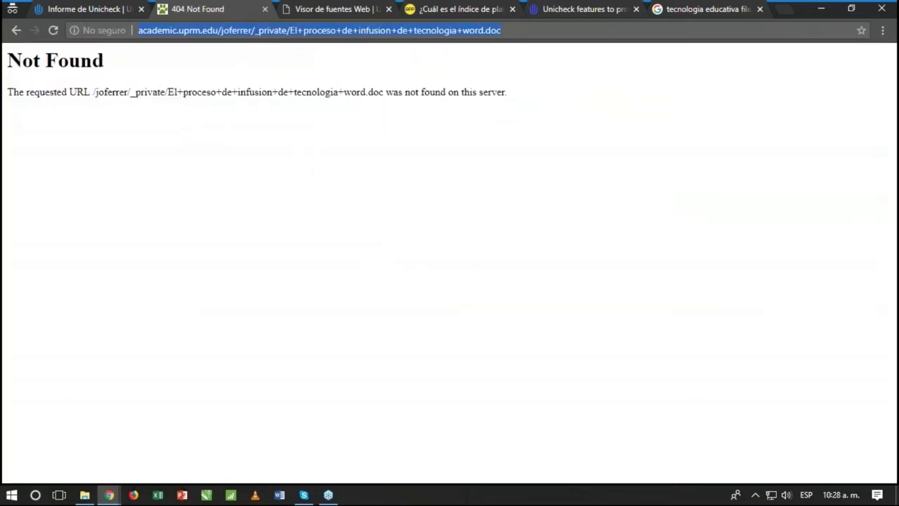
pyautogui.click(233, 31)
pyautogui.click(105, 10)
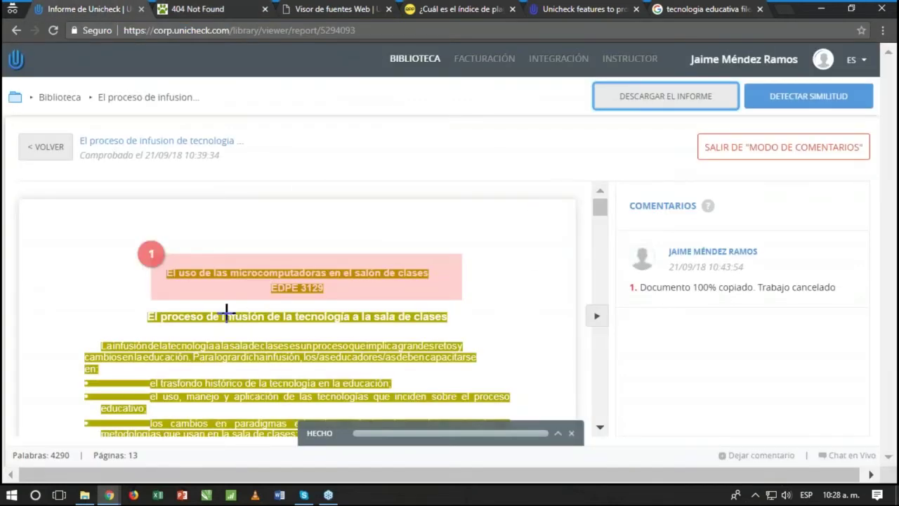
# - Open the downloaded PDF report from the download bar and close the 404 Not Found tab
pyautogui.click(86, 495)
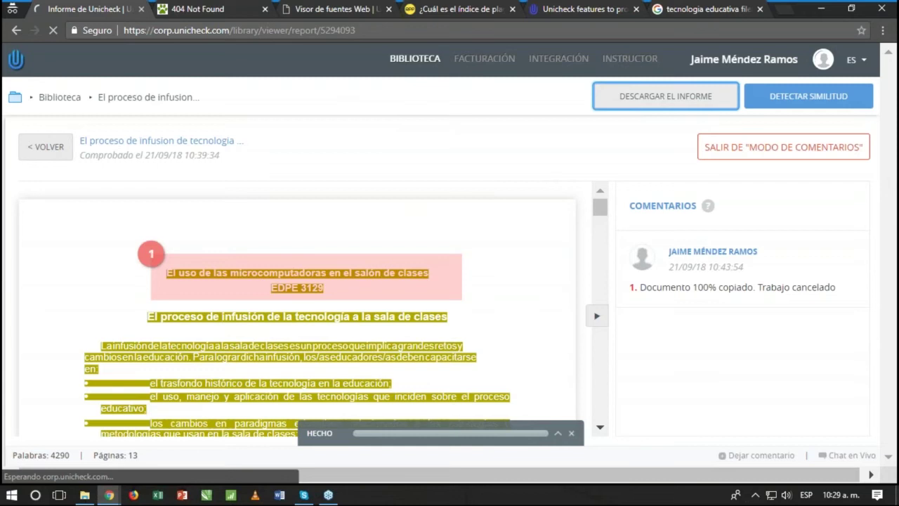
pyautogui.click(28, 470)
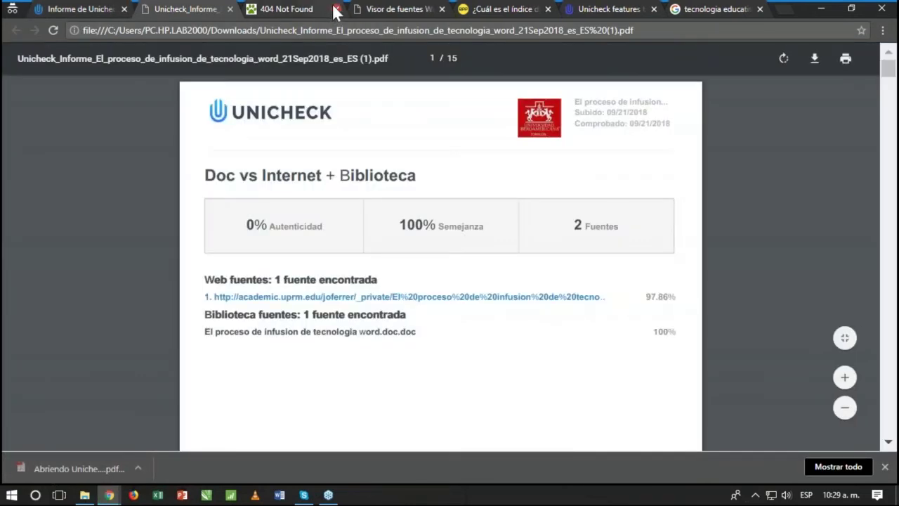
pyautogui.click(336, 9)
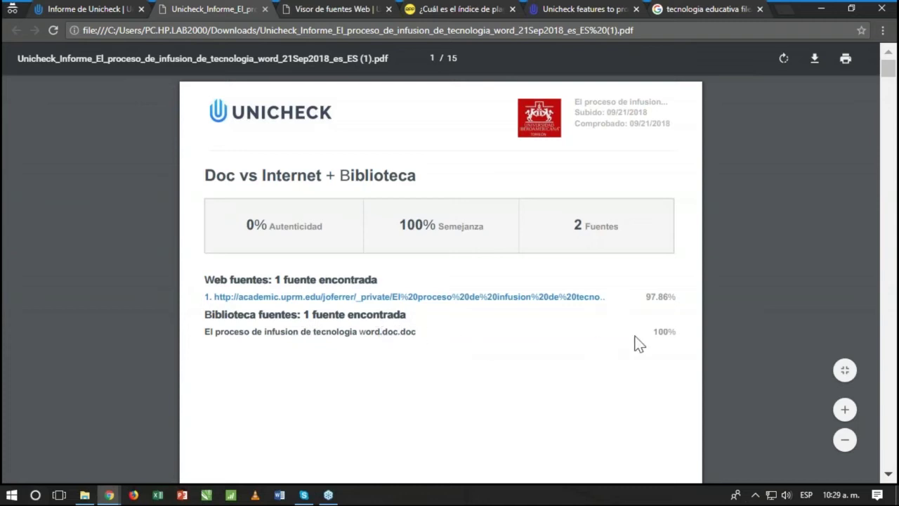
# - Scroll to page 2, where the document text is marked as similar to source 1
pyautogui.scroll(-1, 654, 338)
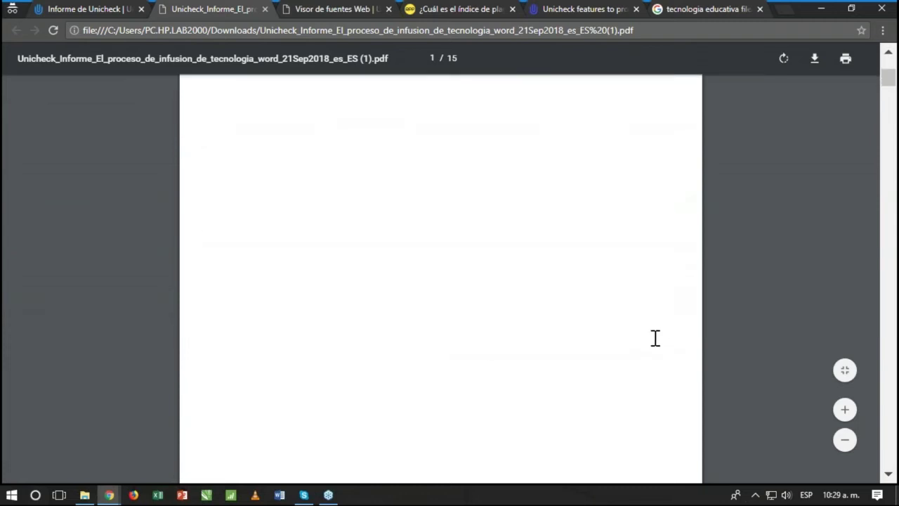
pyautogui.scroll(-8, 654, 338)
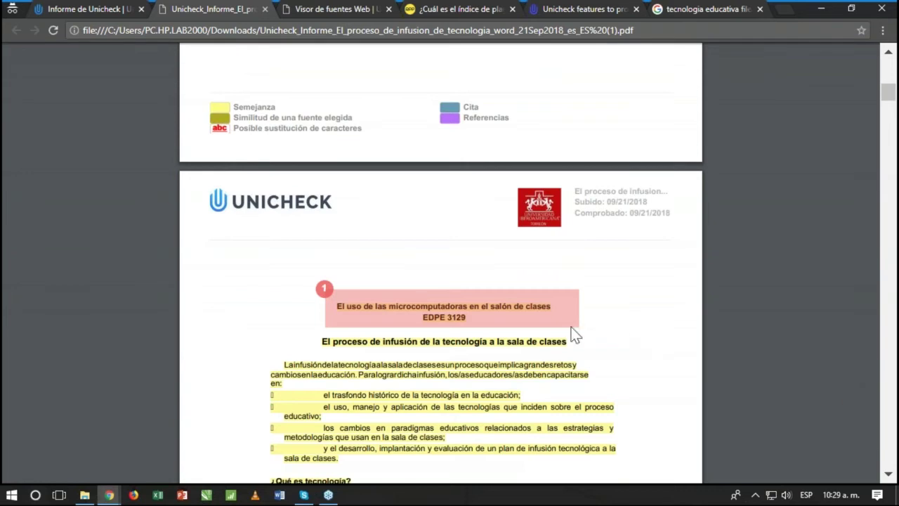
pyautogui.scroll(-2, 515, 327)
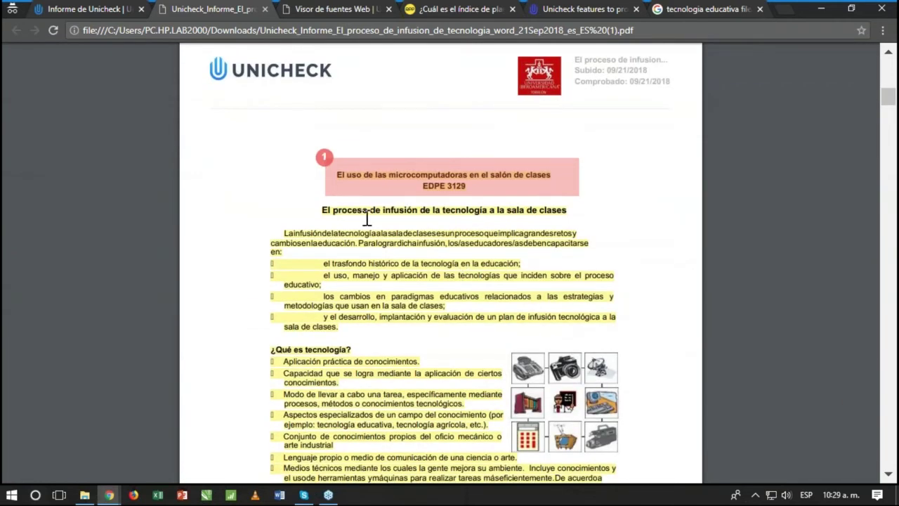
pyautogui.scroll(3, 404, 230)
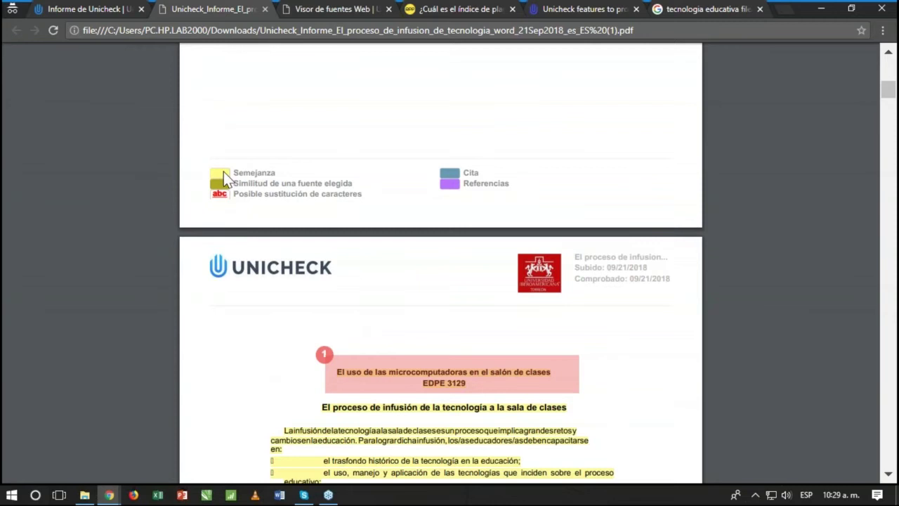
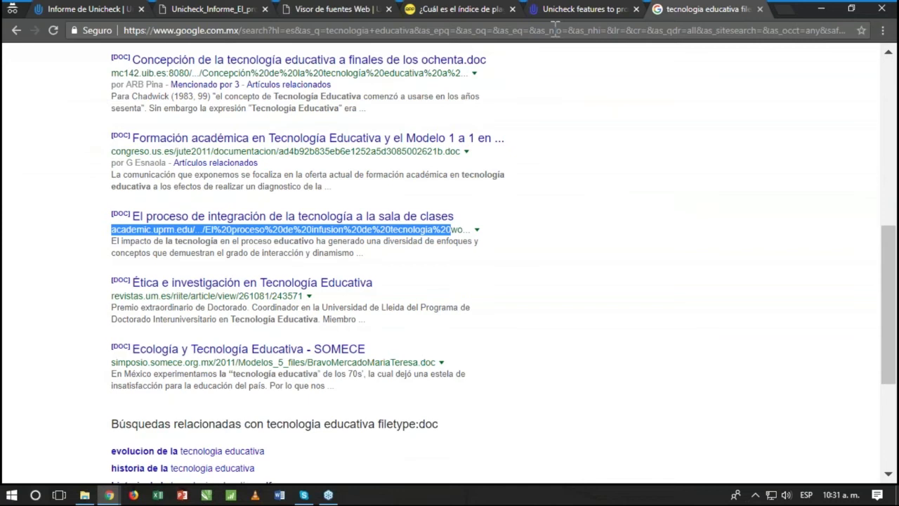
# - Go to plataforma.iberotorreon.mx in Chrome to load the Plataforma Educativa login page
pyautogui.click(555, 31)
pyautogui.write('pla')
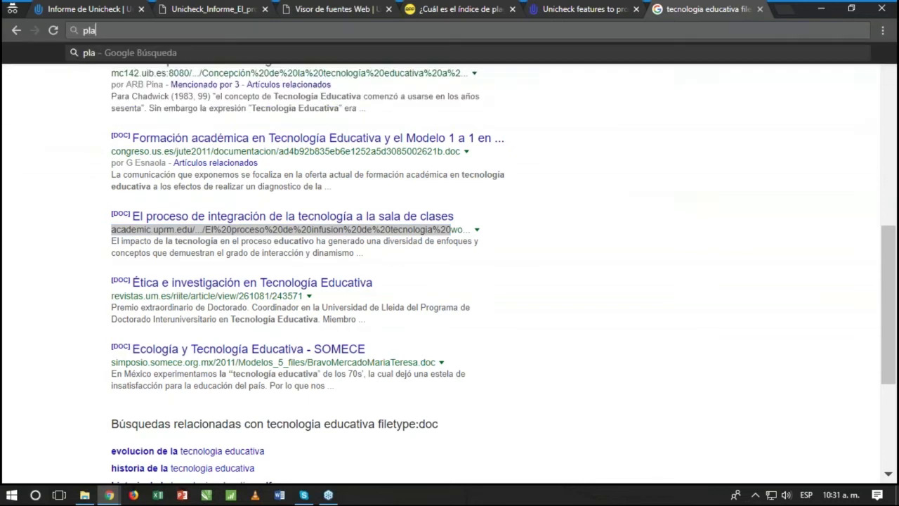
pyautogui.write('tafor')
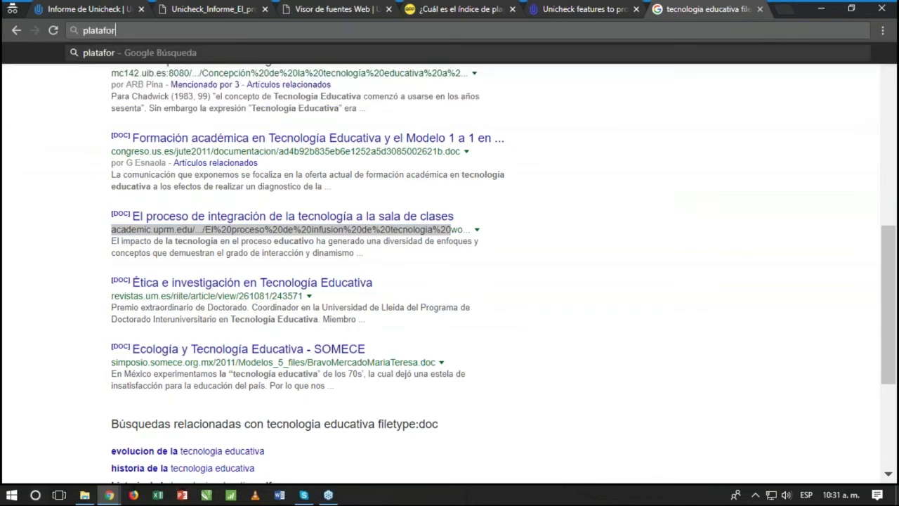
pyautogui.write('ma.')
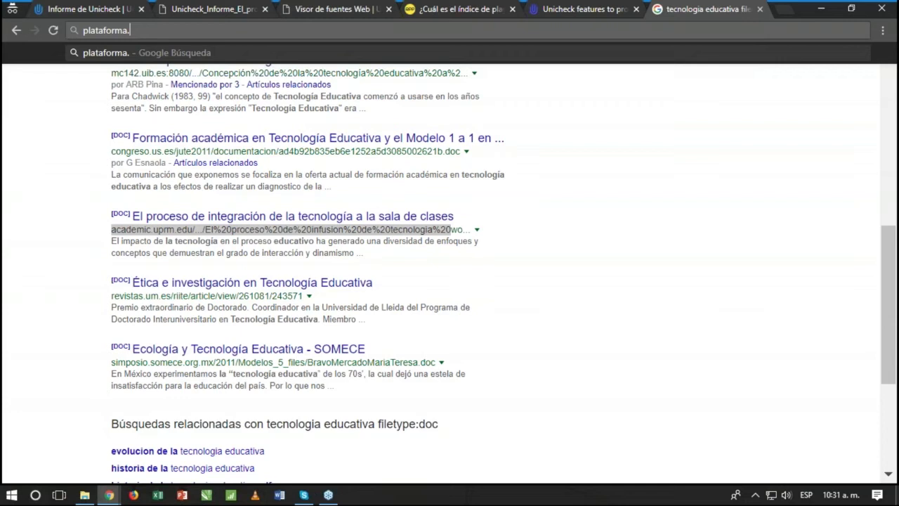
pyautogui.write('iberoto')
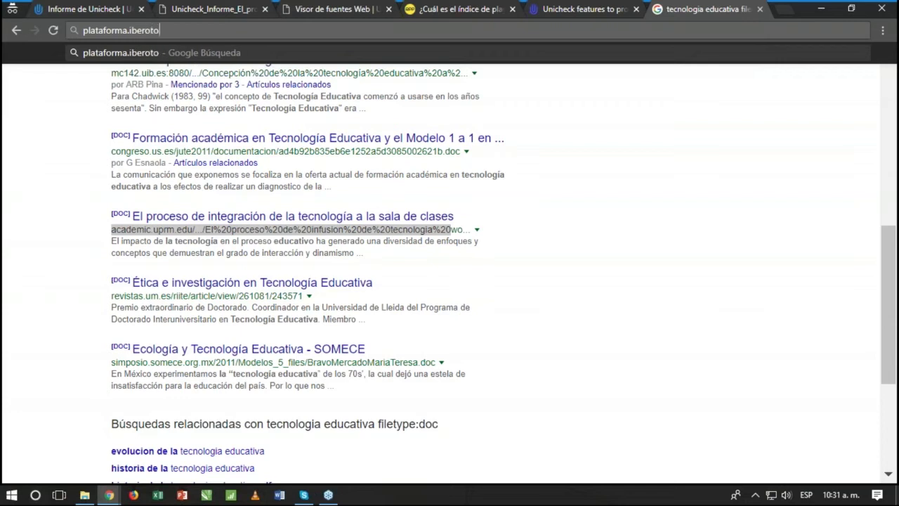
pyautogui.write('rreon.')
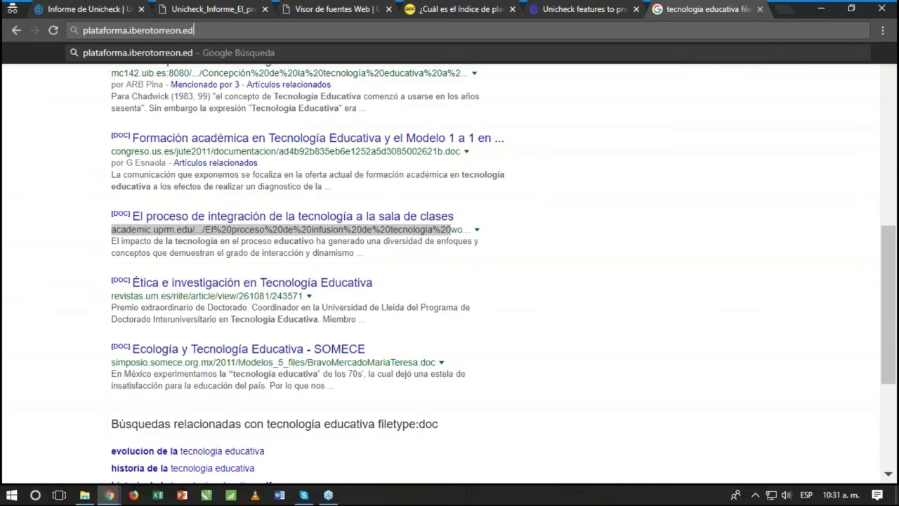
pyautogui.write('mx')
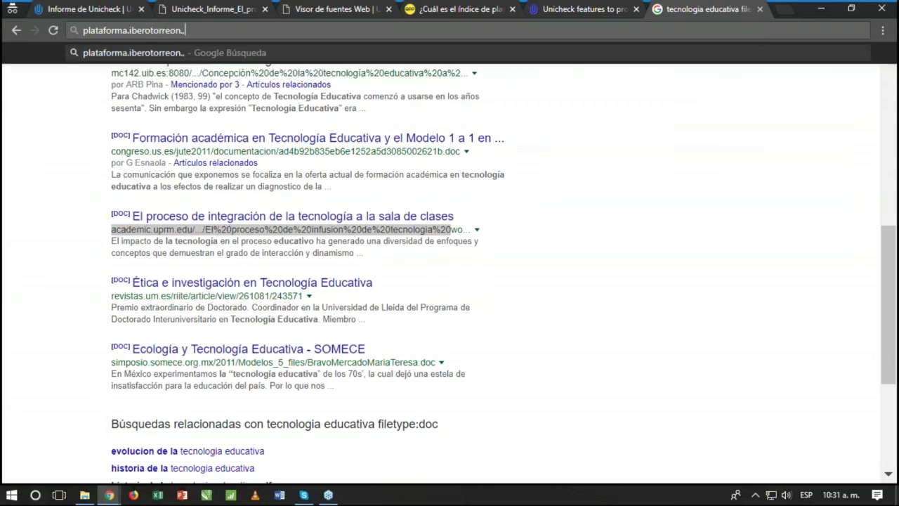
pyautogui.press('Return')
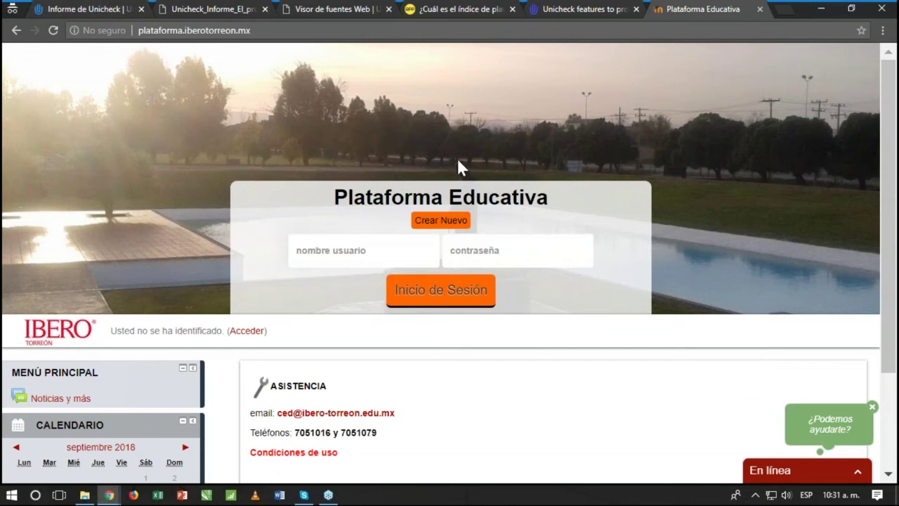
# - Scroll the login page and briefly select, then deselect, the support contact e-mail
pyautogui.scroll(-2, 428, 257)
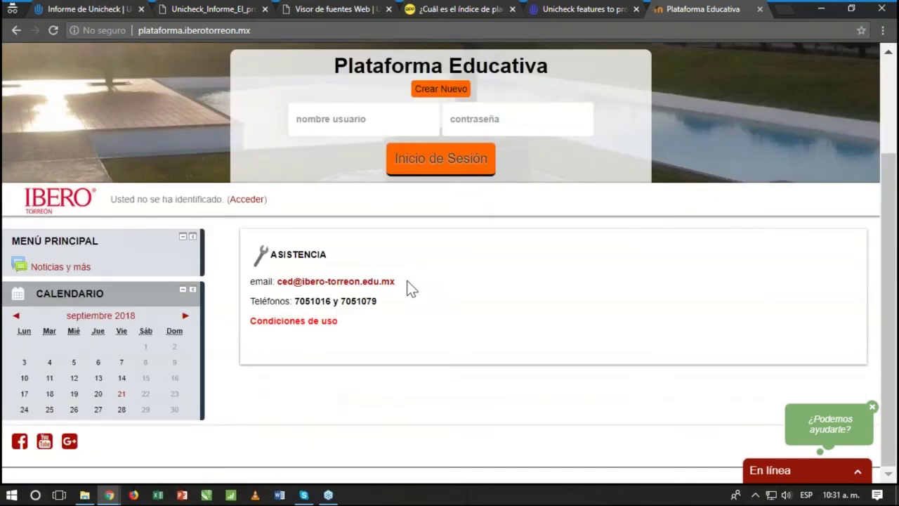
pyautogui.moveTo(402, 281); pyautogui.dragTo(279, 281)
pyautogui.click(476, 278)
# - Sign in with the account username and password and scroll the Área personal course overview
pyautogui.click(352, 121)
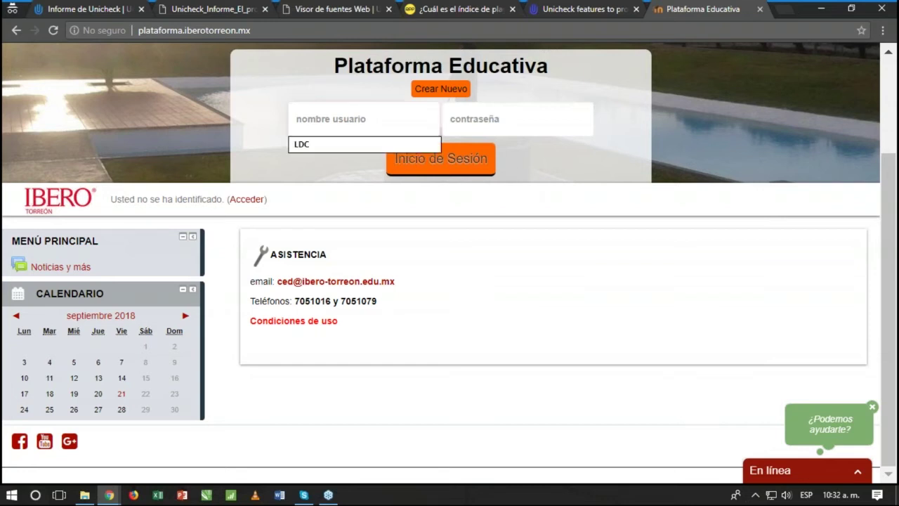
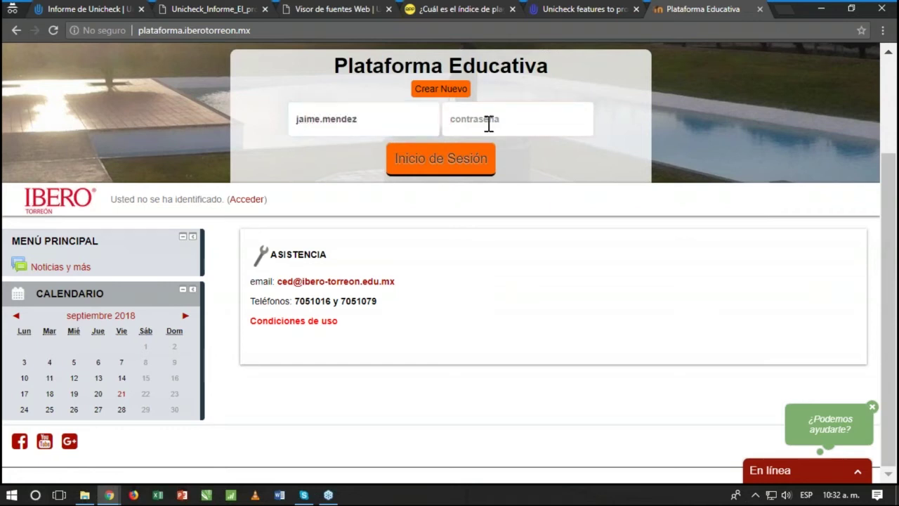
pyautogui.write('••')
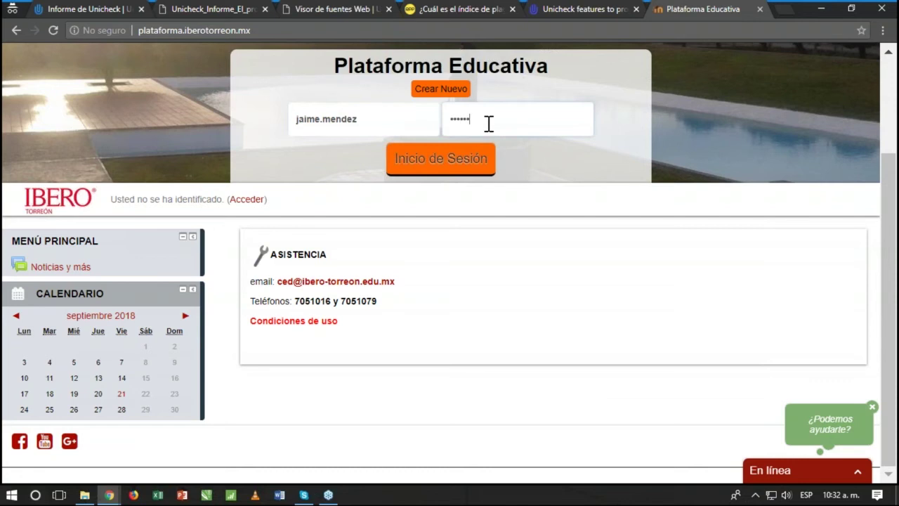
pyautogui.write('••••••')
pyautogui.press('Return')
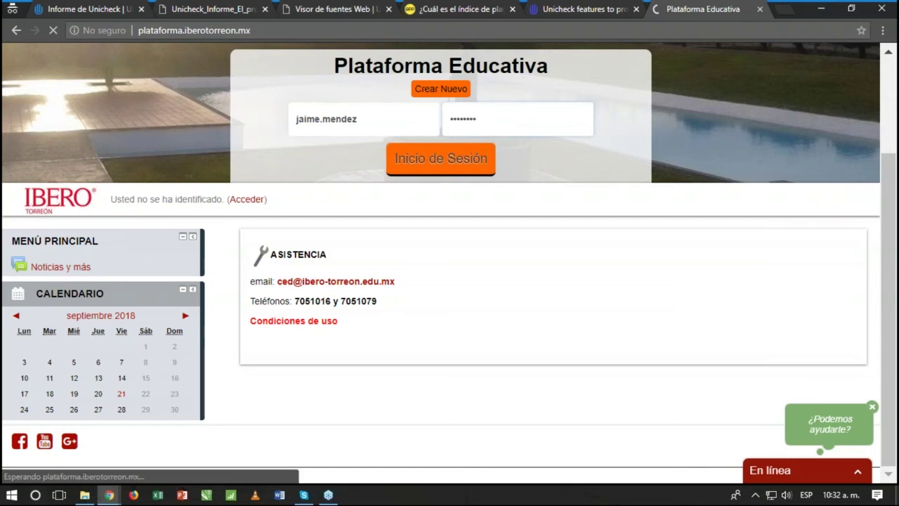
pyautogui.scroll(-8, 453, 133)
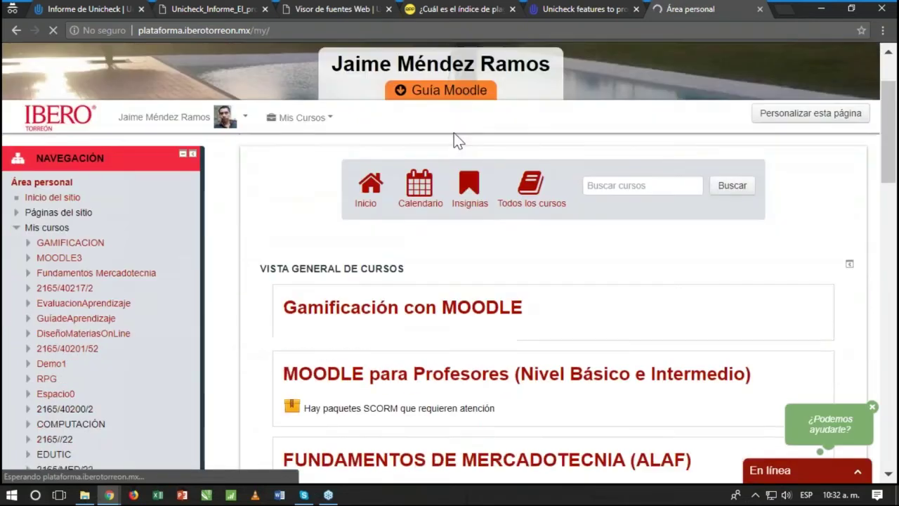
pyautogui.scroll(-2, 449, 154)
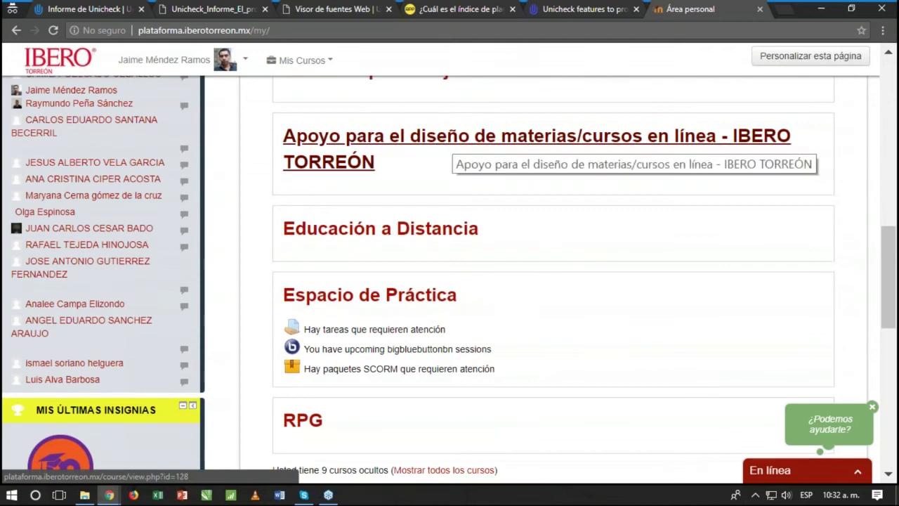
# - Open the Espacio de Práctica course and turn editing mode on
pyautogui.click(379, 298)
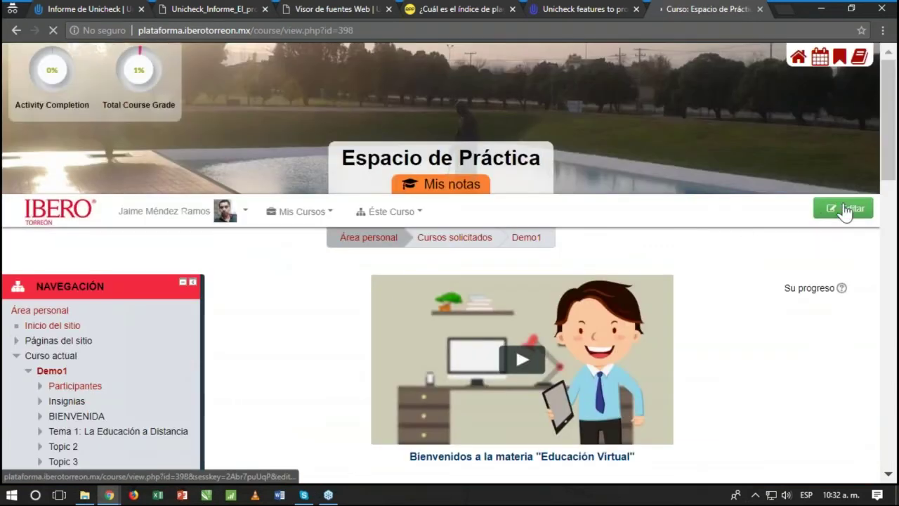
pyautogui.click(848, 209)
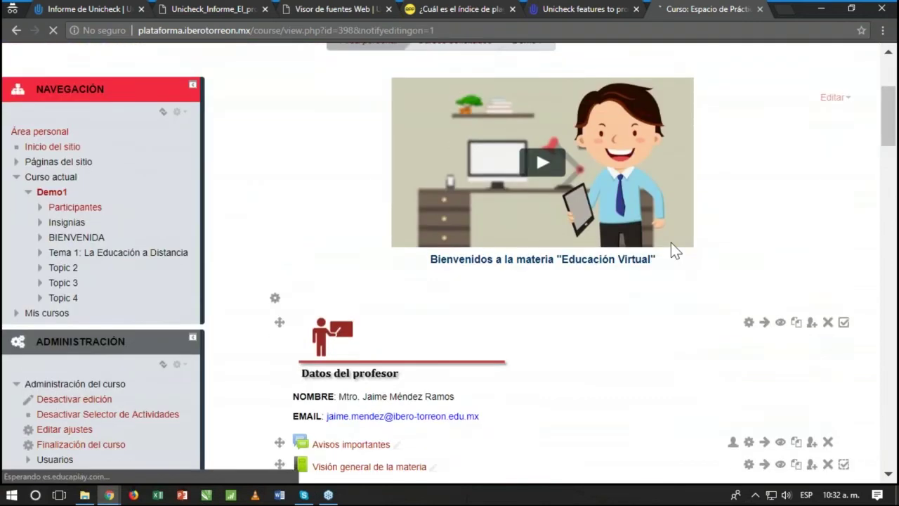
pyautogui.scroll(-4, 671, 244)
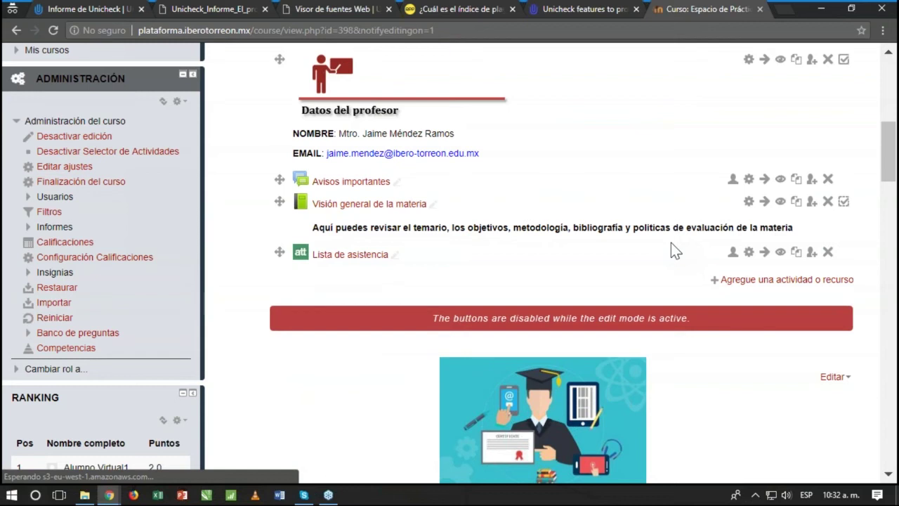
# - In the activity chooser, look at Foro, then select Tarea and add it
pyautogui.click(739, 281)
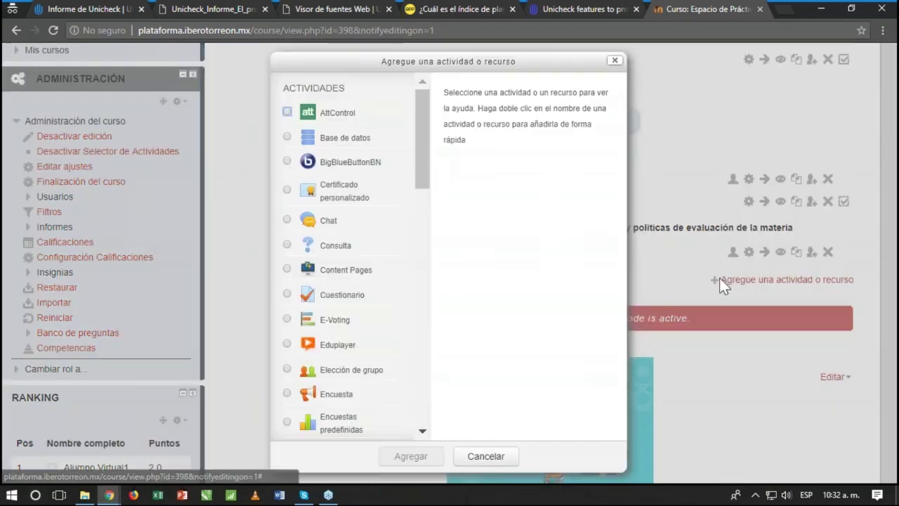
pyautogui.moveTo(418, 139); pyautogui.dragTo(412, 207)
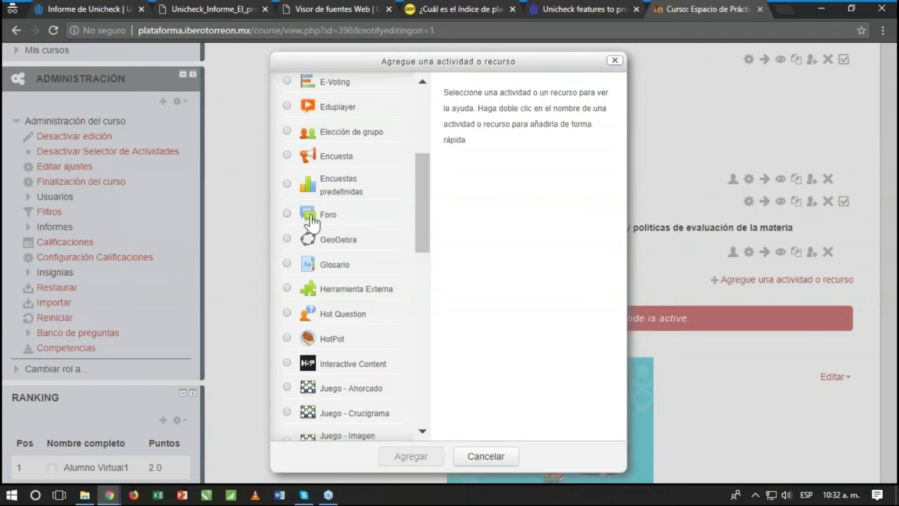
pyautogui.click(286, 215)
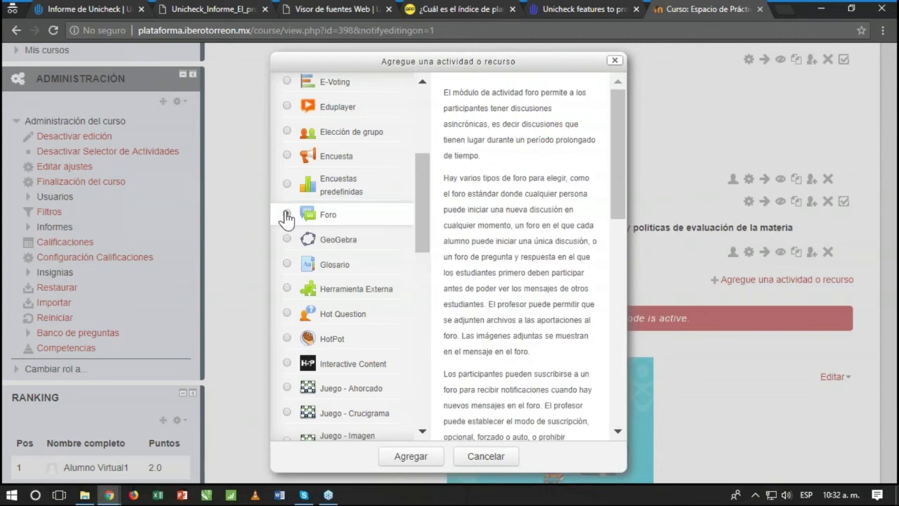
pyautogui.scroll(-1, 373, 263)
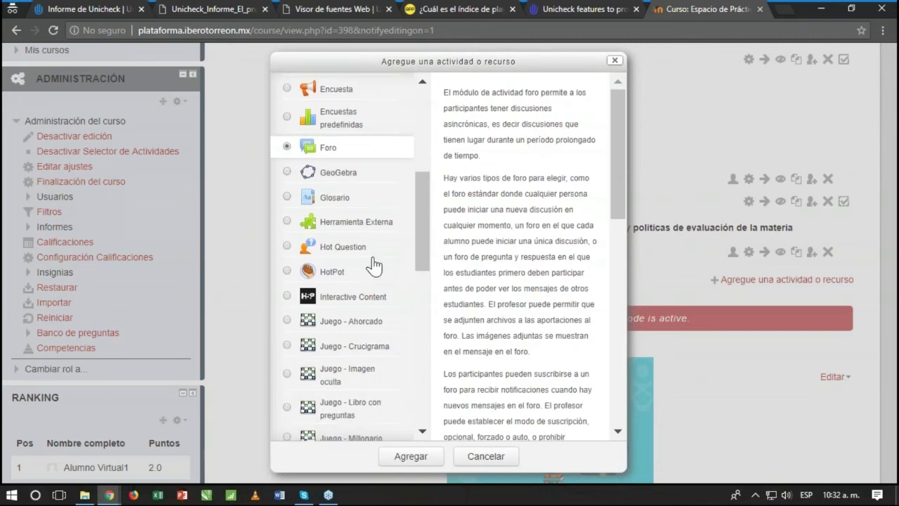
pyautogui.scroll(-5, 373, 265)
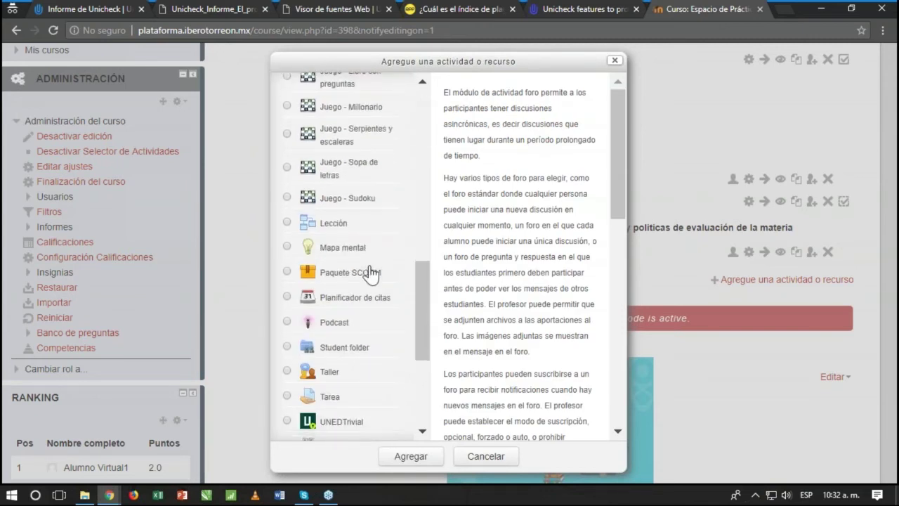
pyautogui.scroll(-1, 373, 266)
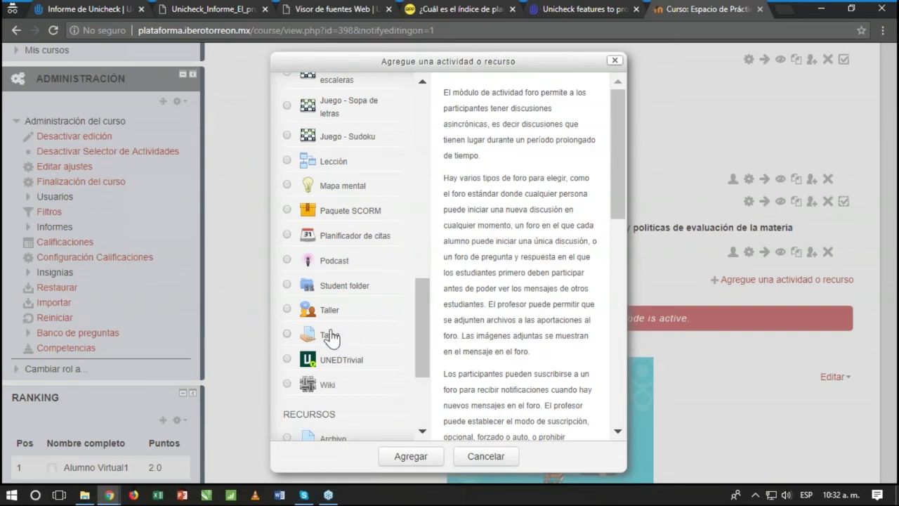
pyautogui.click(327, 336)
pyautogui.scroll(-1, 324, 338)
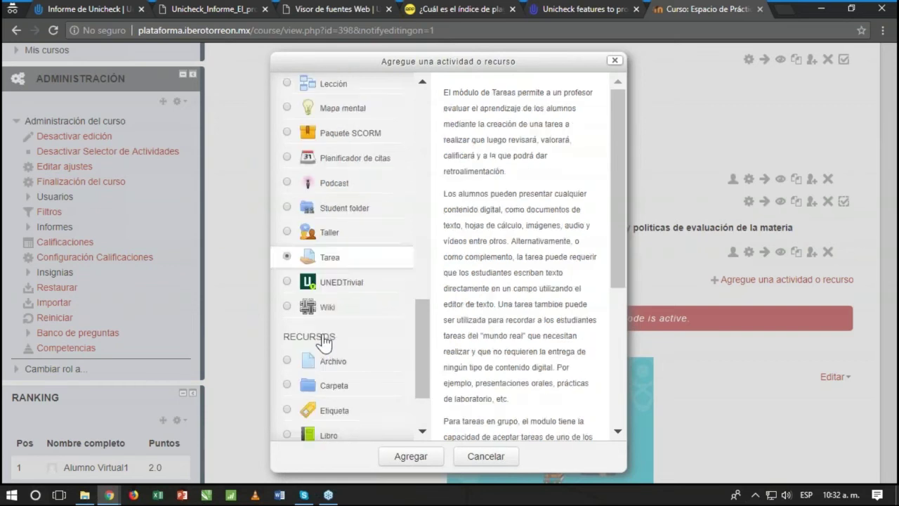
pyautogui.click(410, 457)
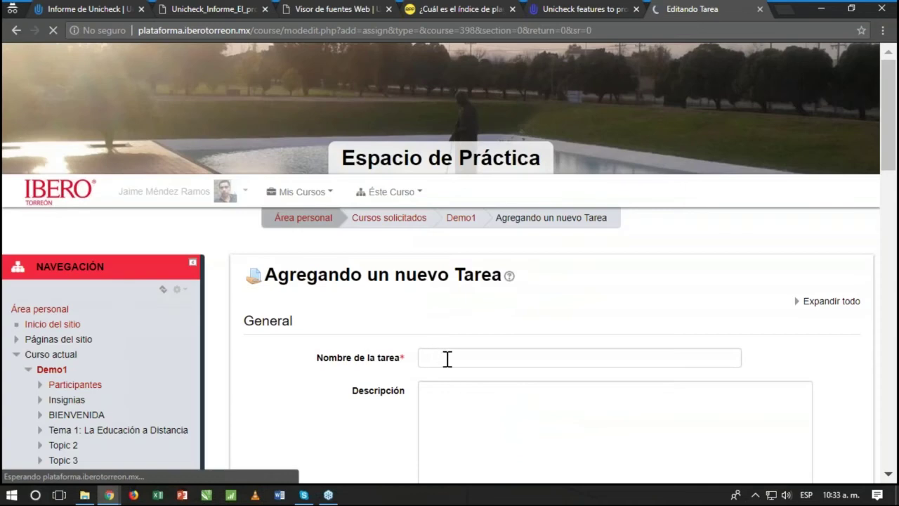
# - Name the assignment 'trabajo final' and give it the description 'Subir trabajo final'
pyautogui.click(447, 359)
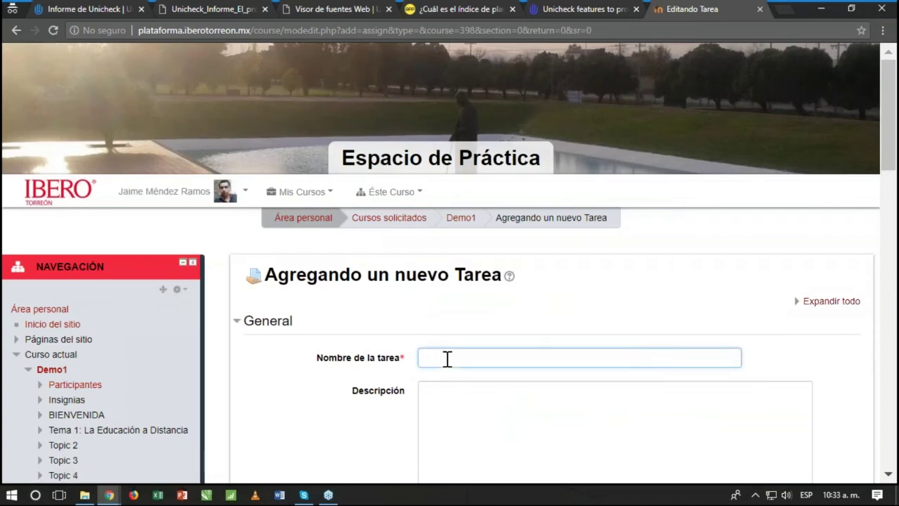
pyautogui.write('trabajo final')
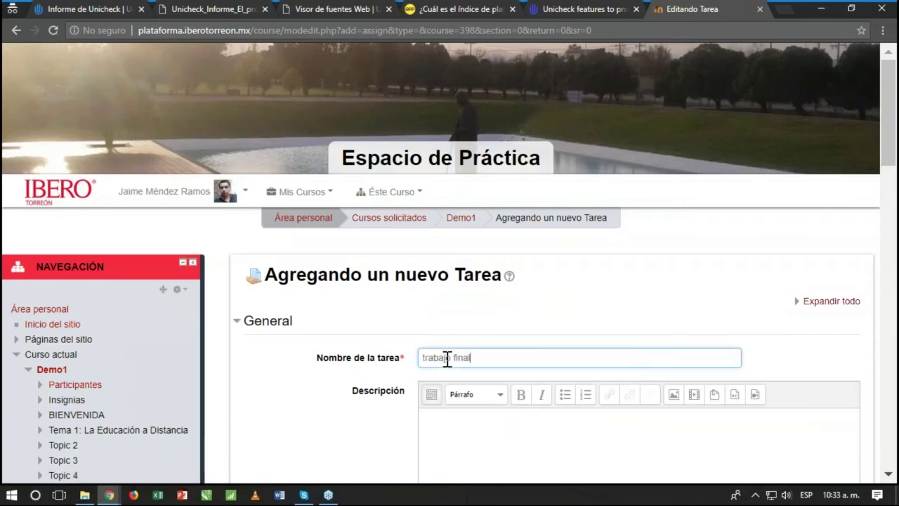
pyautogui.scroll(-3, 446, 355)
pyautogui.click(449, 235)
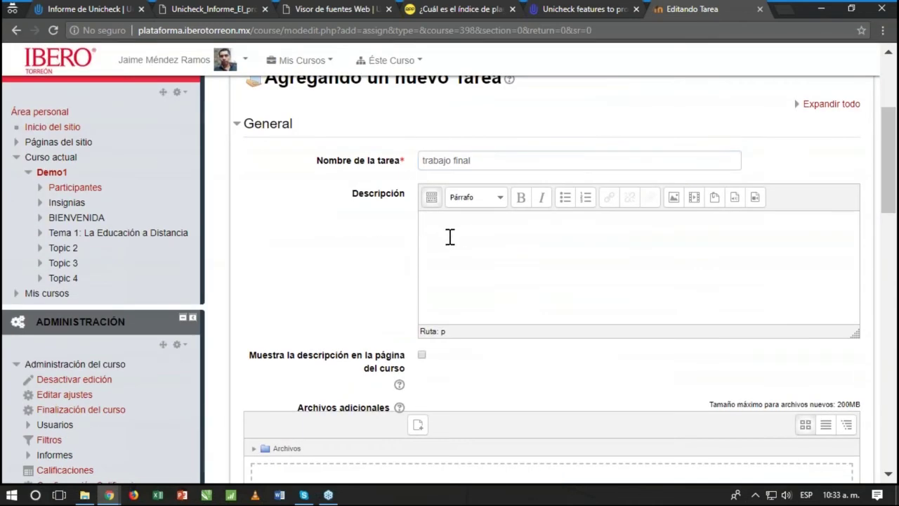
pyautogui.write('Subir trabajo final')
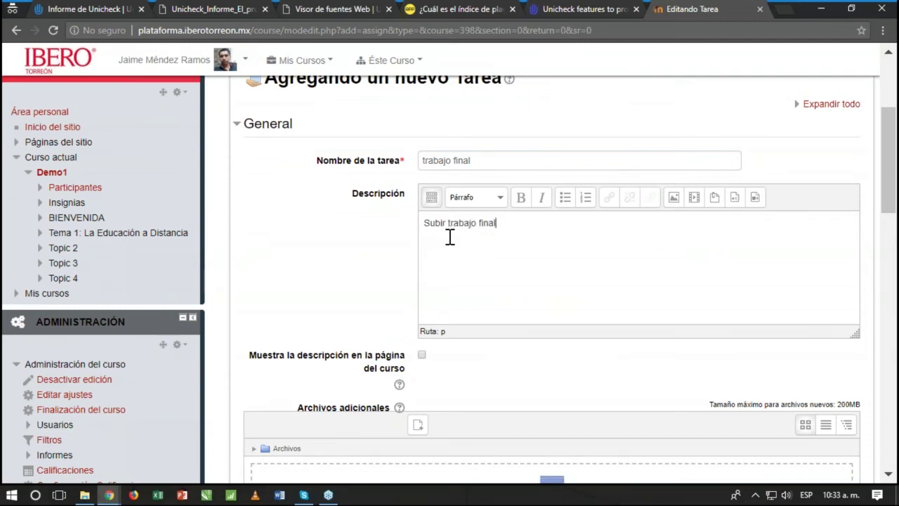
# - Disable the 'Permitir entregas desde' start date and the 'Fecha de entrega' due date
pyautogui.scroll(-3, 454, 239)
pyautogui.scroll(-3, 454, 239)
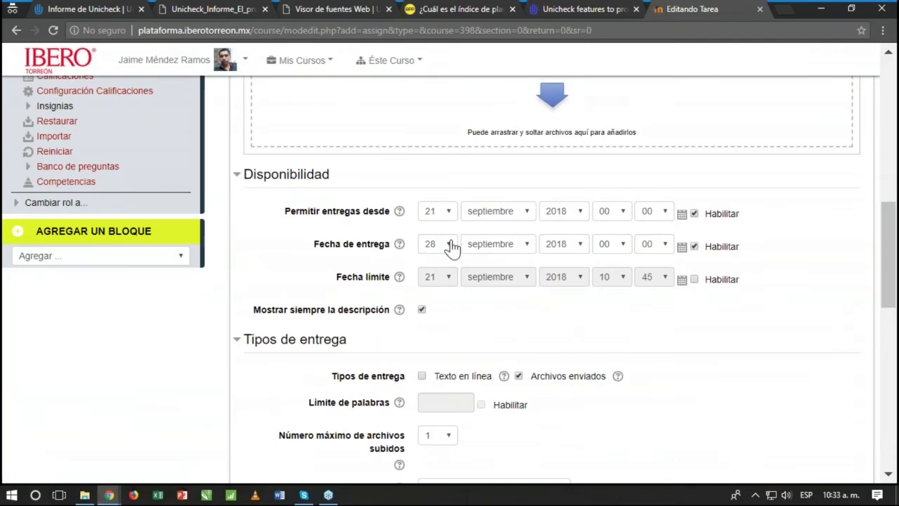
pyautogui.click(694, 213)
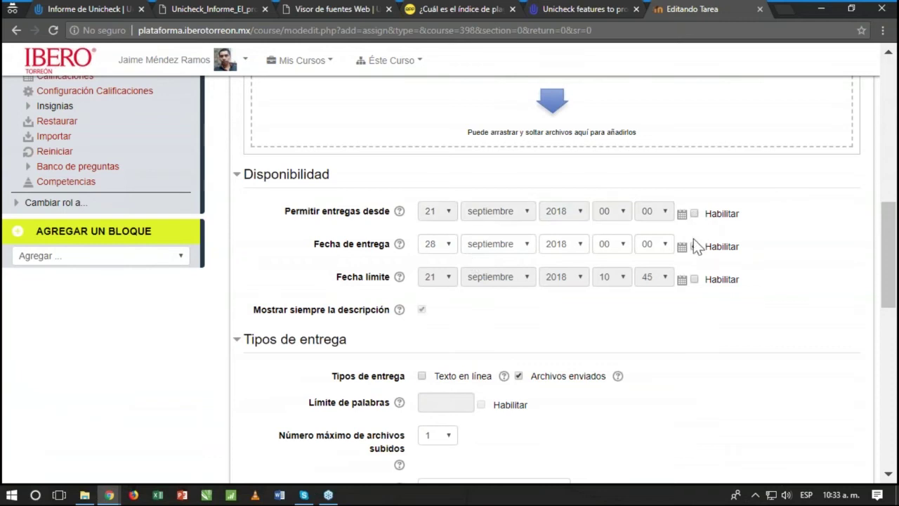
pyautogui.click(694, 246)
# - Expand the 'Detector de plagio Unicheck' settings section
pyautogui.scroll(-3, 633, 239)
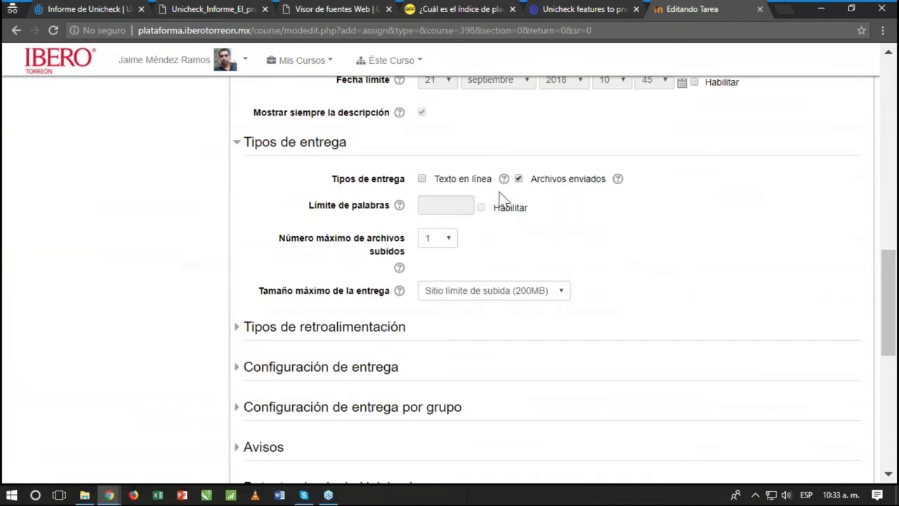
pyautogui.scroll(-4, 511, 263)
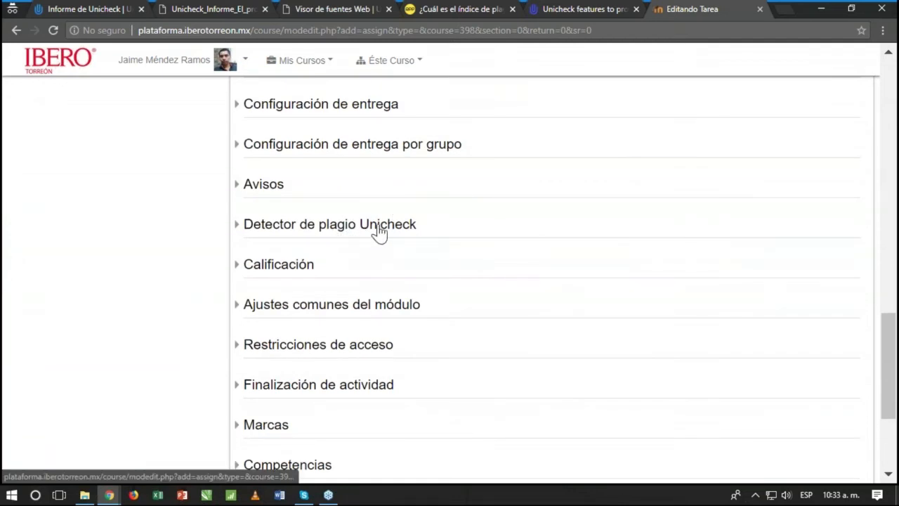
pyautogui.click(372, 226)
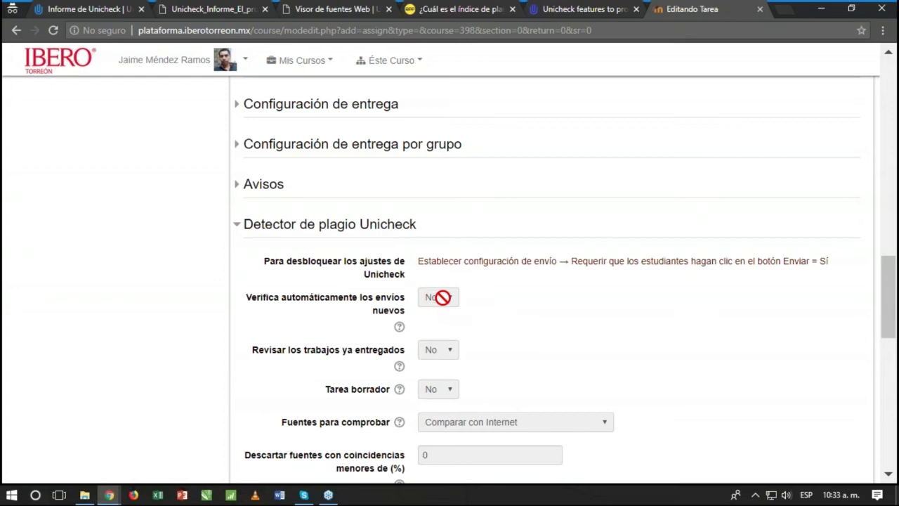
pyautogui.scroll(1, 456, 385)
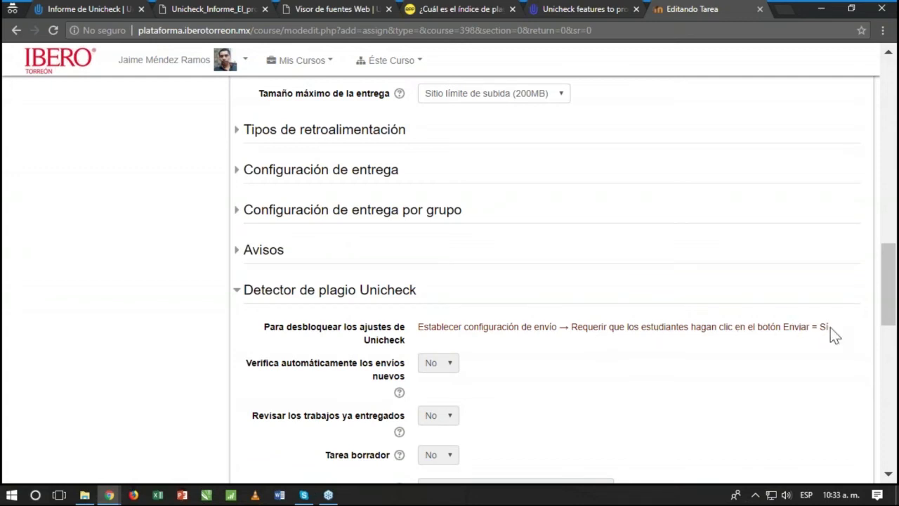
# - Set 'Requiera aceptación del usuario pulsando sobre el botón' to Sí in Configuración de entrega
pyautogui.click(240, 174)
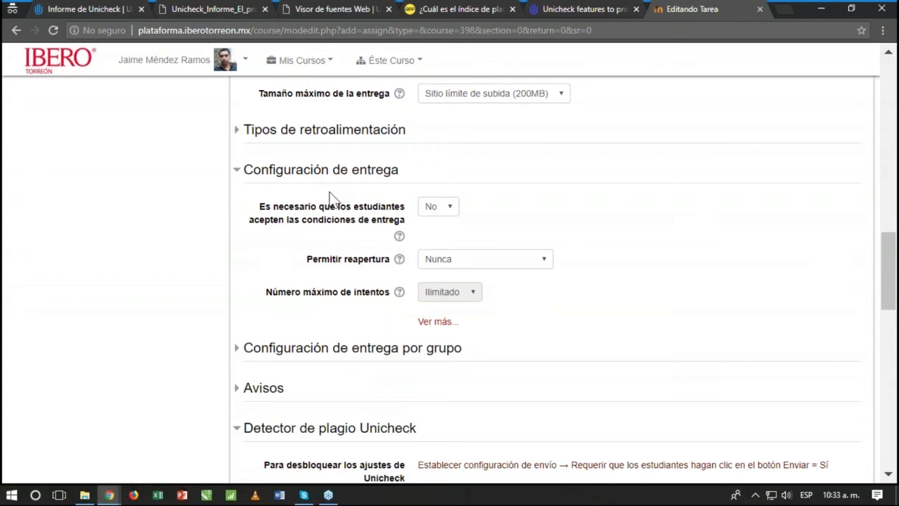
pyautogui.click(441, 321)
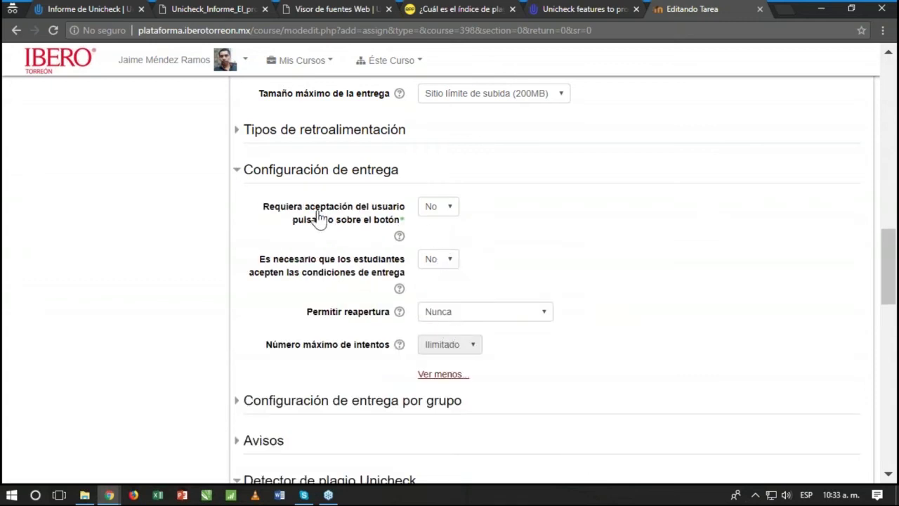
pyautogui.click(441, 211)
pyautogui.click(436, 235)
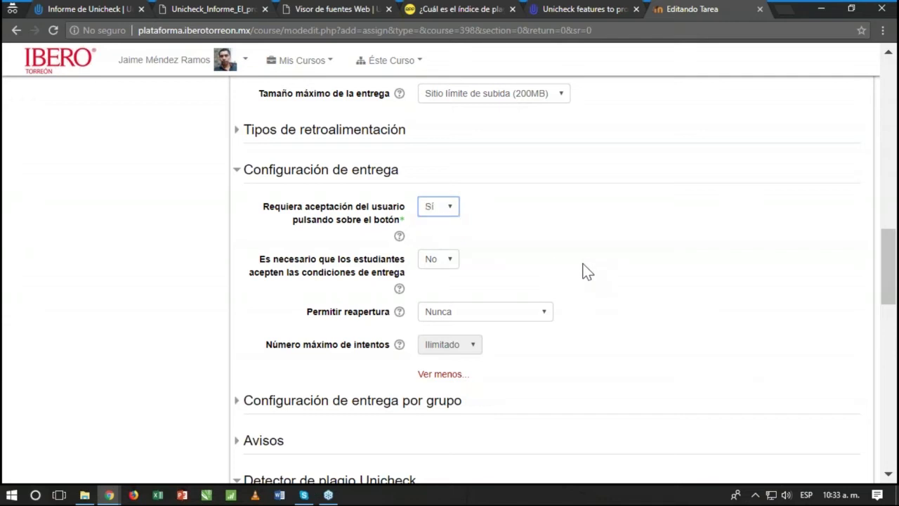
pyautogui.scroll(-5, 562, 267)
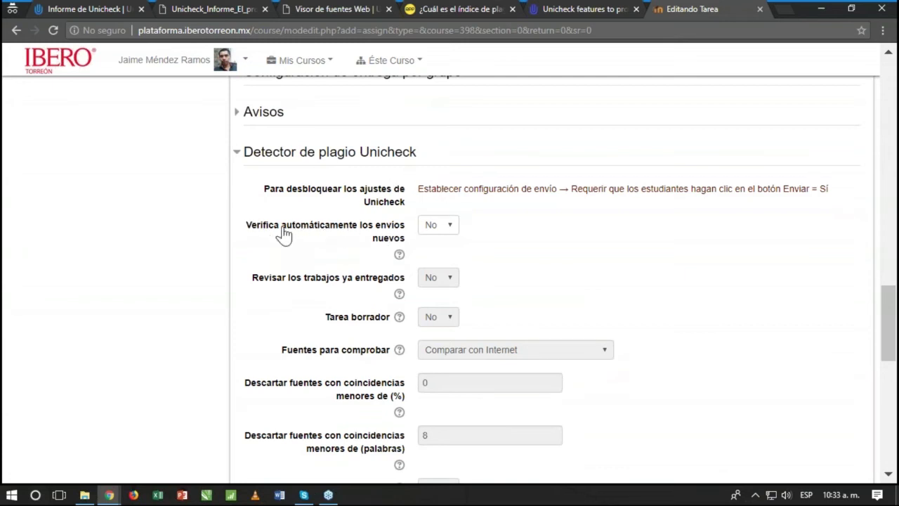
# - Turn on automatic Unicheck checking and compare against Internet + Biblioteca
pyautogui.click(435, 226)
pyautogui.click(431, 253)
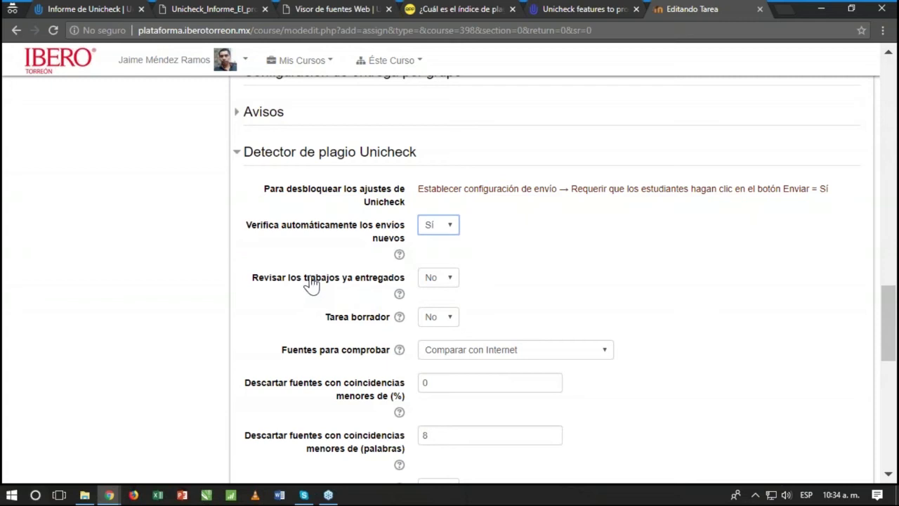
pyautogui.scroll(-2, 310, 283)
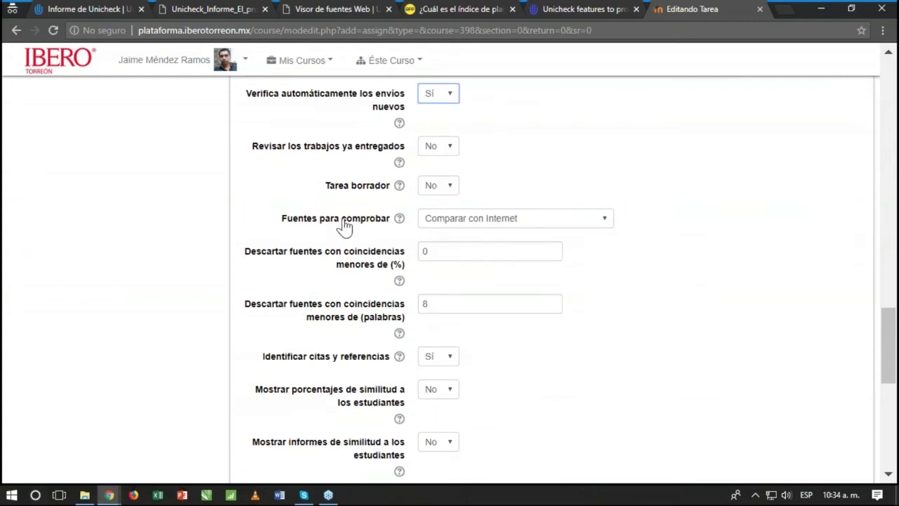
pyautogui.click(510, 228)
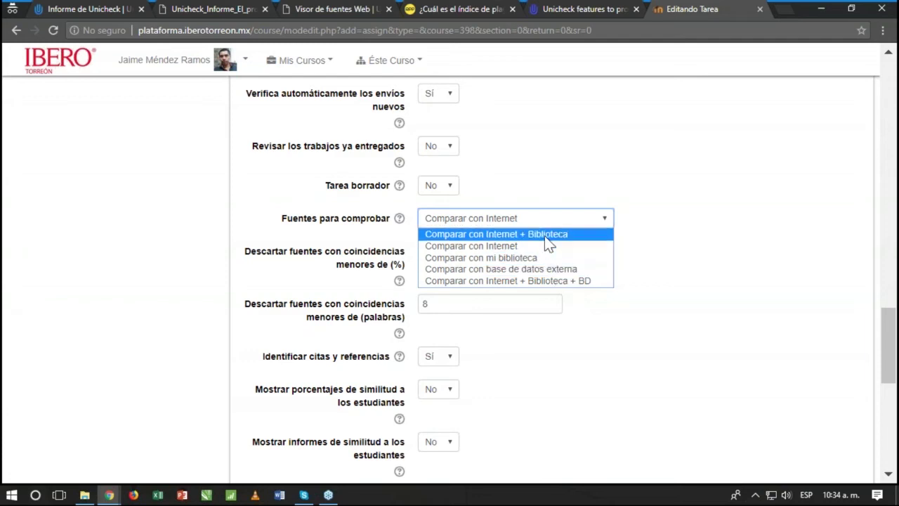
pyautogui.click(546, 239)
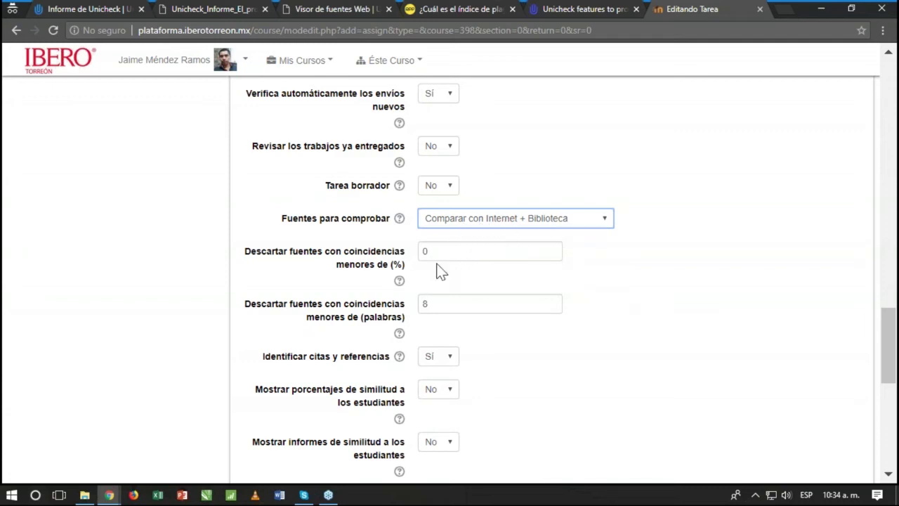
pyautogui.scroll(-2, 418, 240)
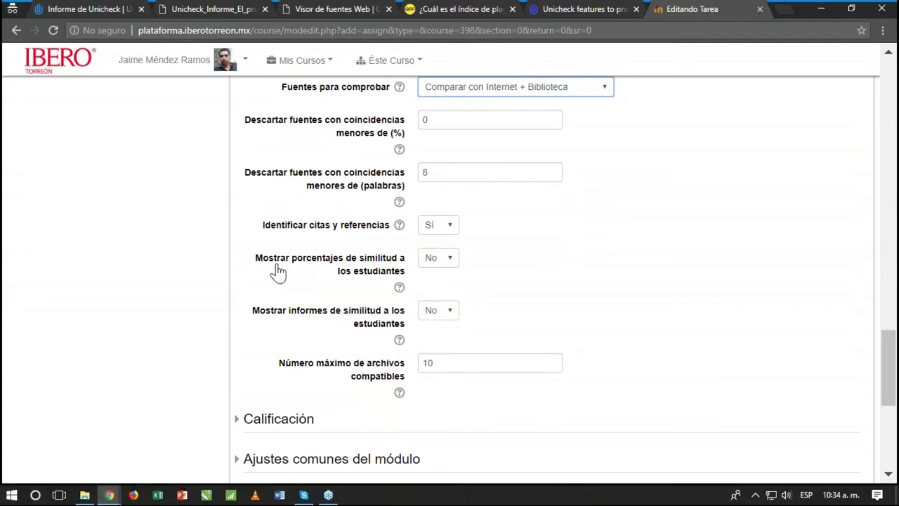
# - Set both the similarity percentage and similarity report display options to Sí for students
pyautogui.click(437, 261)
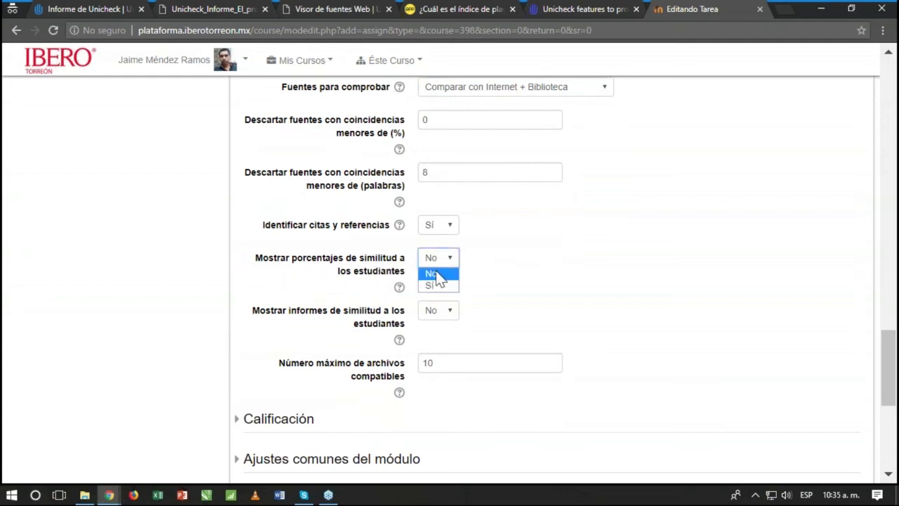
pyautogui.click(435, 285)
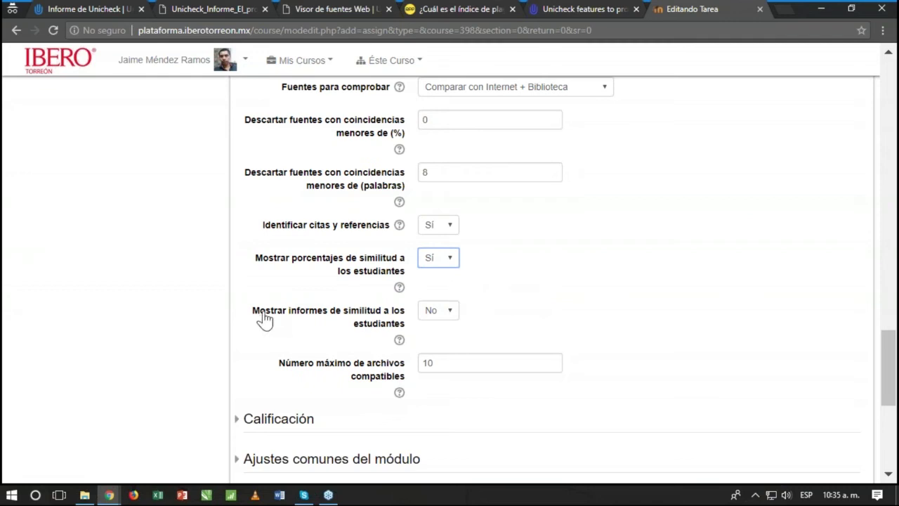
pyautogui.click(430, 316)
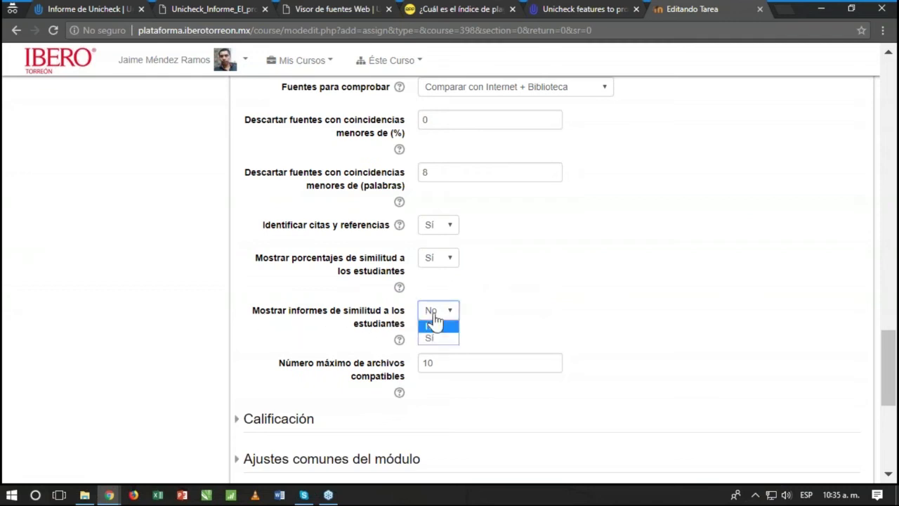
pyautogui.click(433, 338)
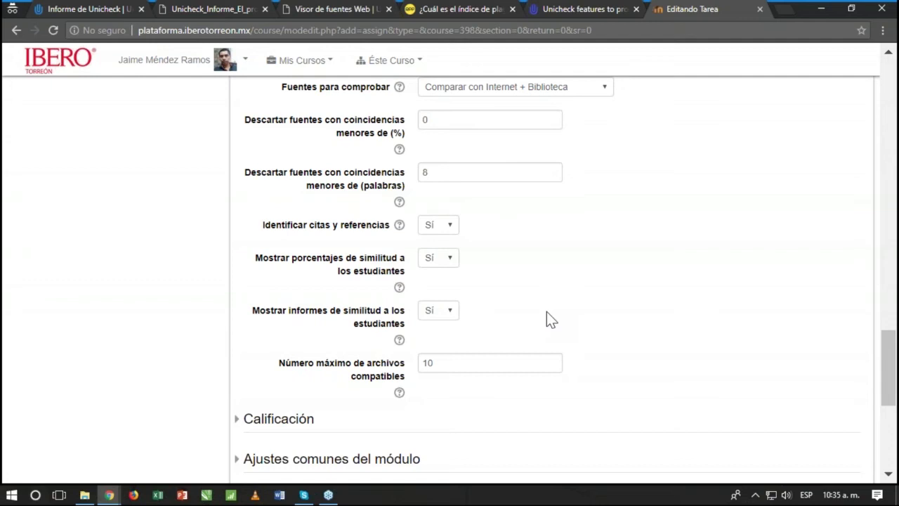
pyautogui.scroll(-5, 457, 318)
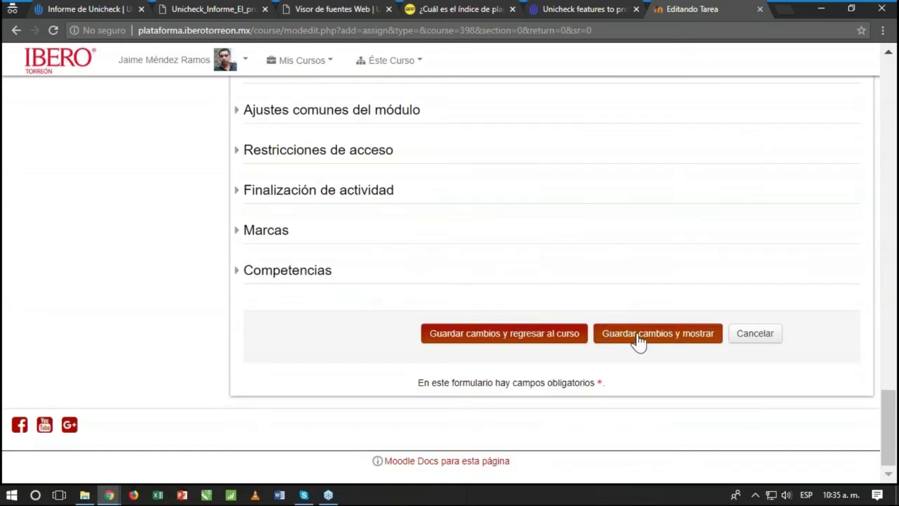
# - Save and display the assignment, then start adding a submission
pyautogui.click(639, 334)
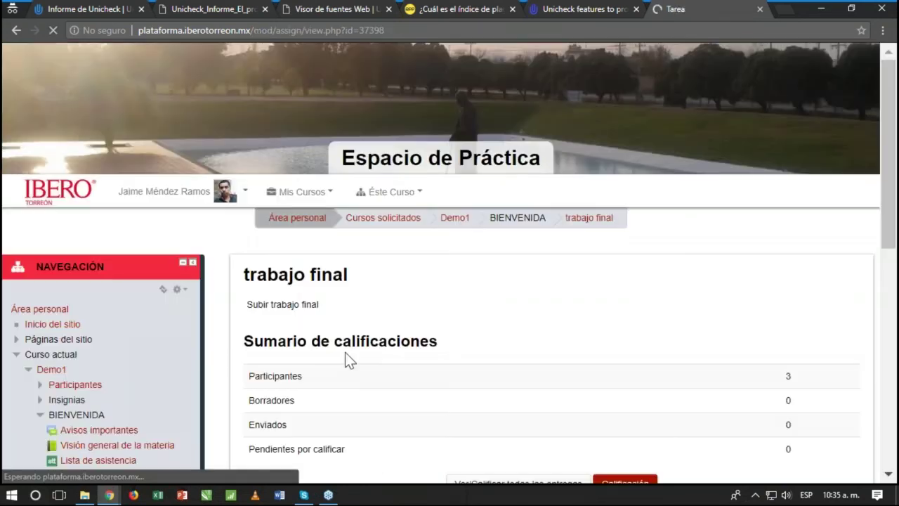
pyautogui.scroll(-5, 345, 351)
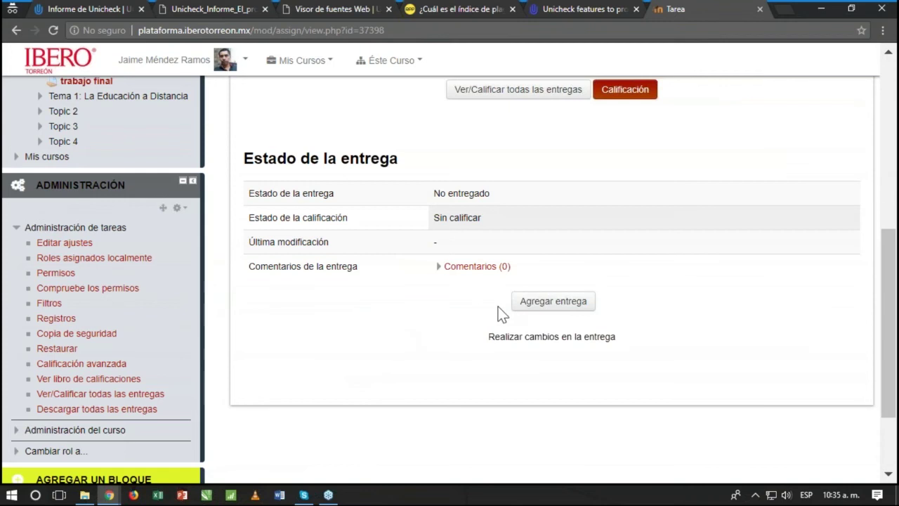
pyautogui.scroll(2, 558, 295)
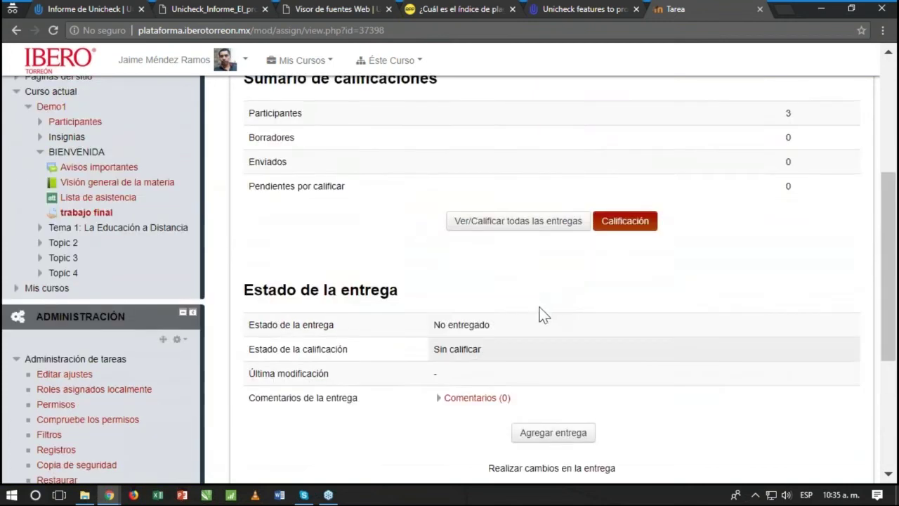
pyautogui.scroll(-3, 541, 316)
pyautogui.click(556, 236)
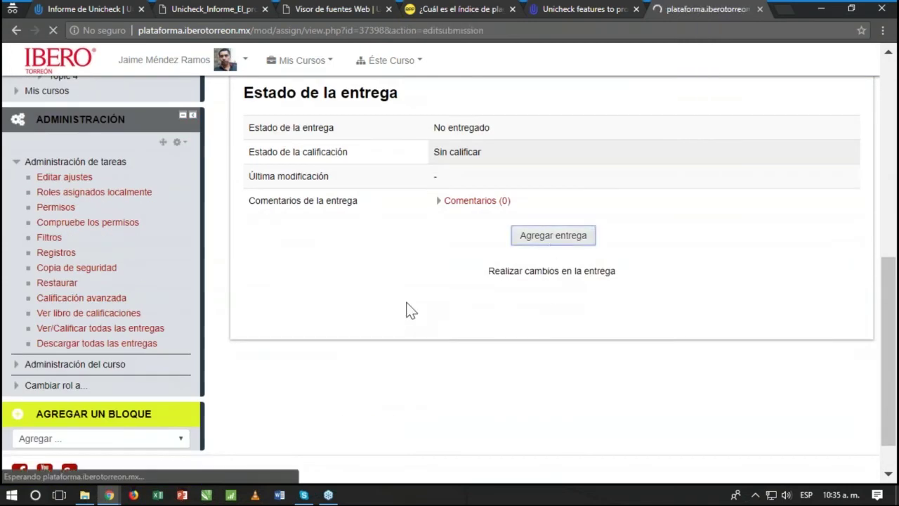
pyautogui.scroll(-2, 406, 307)
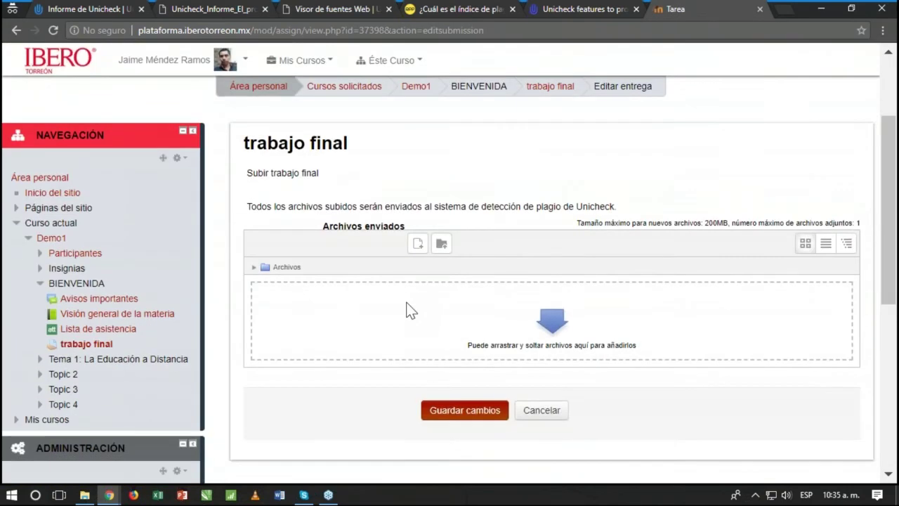
# - Upload 'El proceso de infusion de tecnologia word.doc' and save the submission changes
pyautogui.click(551, 316)
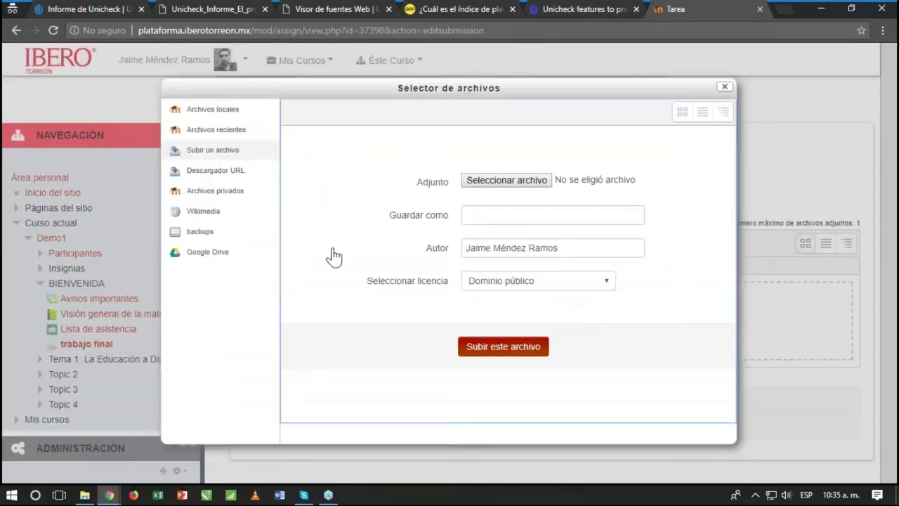
pyautogui.click(515, 181)
pyautogui.click(452, 336)
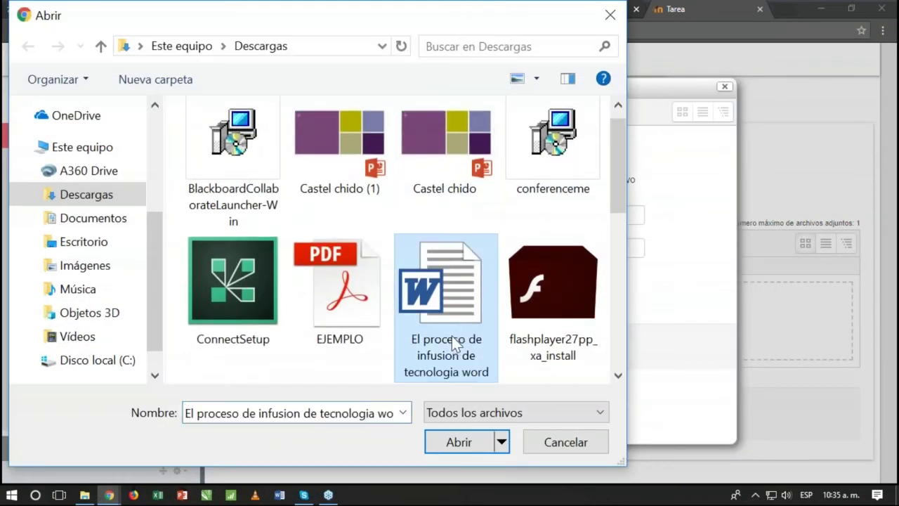
pyautogui.click(462, 442)
pyautogui.click(501, 346)
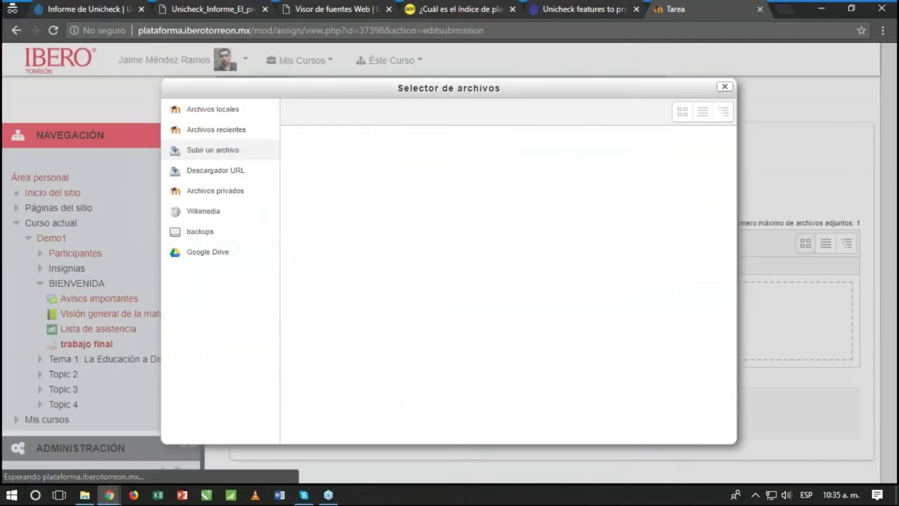
pyautogui.click(469, 424)
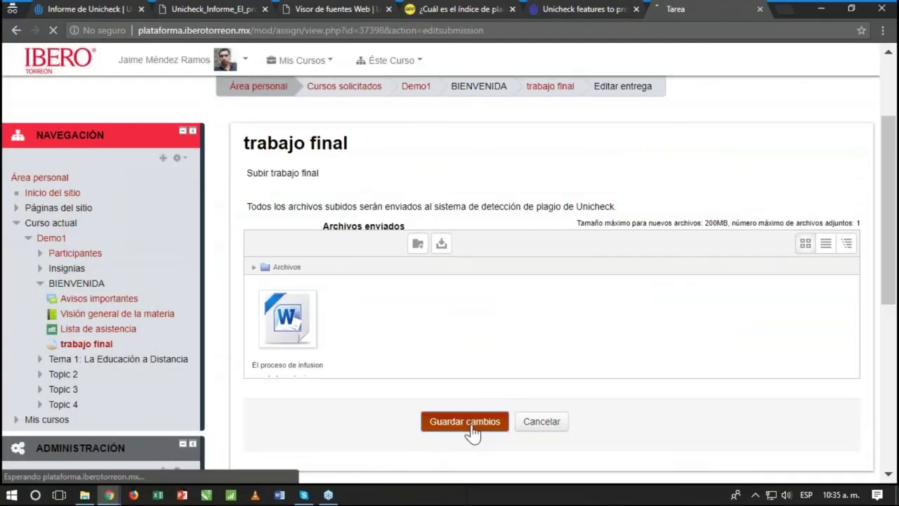
# - Send the assignment for grading and confirm with Continuar
pyautogui.scroll(-4, 470, 431)
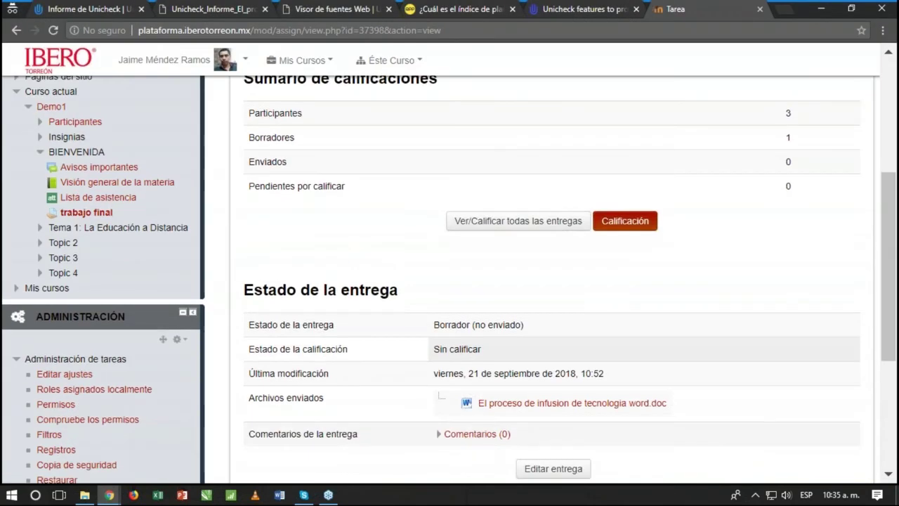
pyautogui.scroll(-2, 470, 431)
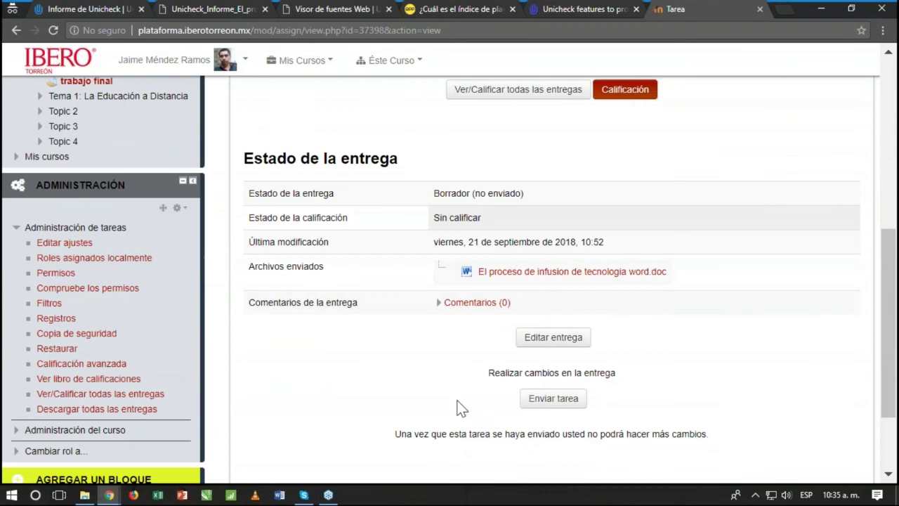
pyautogui.click(552, 402)
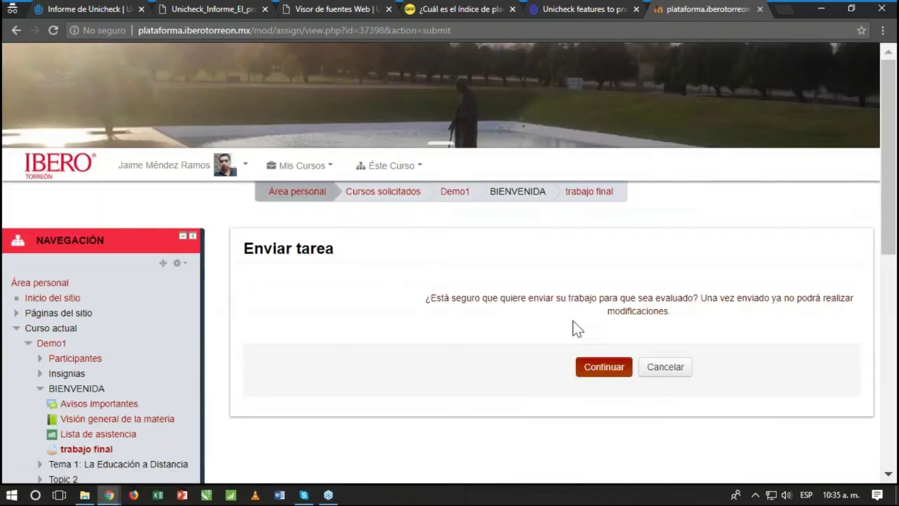
pyautogui.click(593, 368)
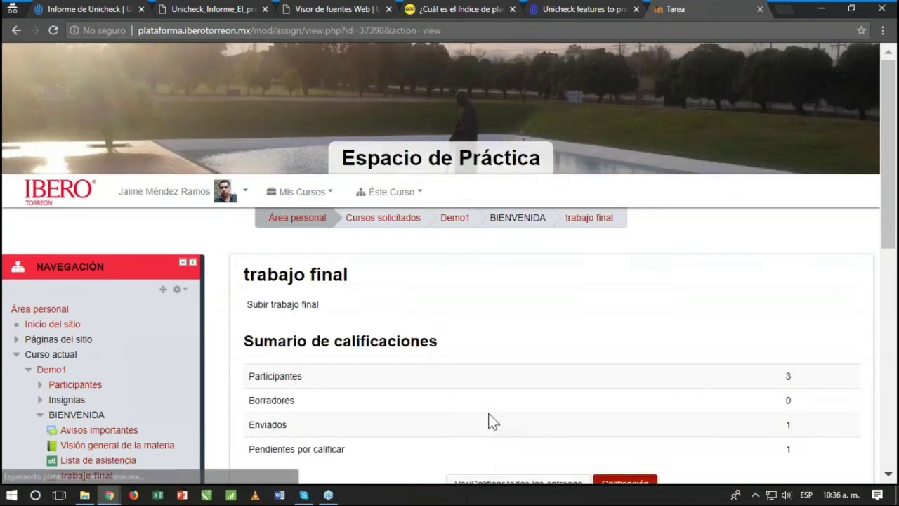
pyautogui.scroll(-5, 491, 413)
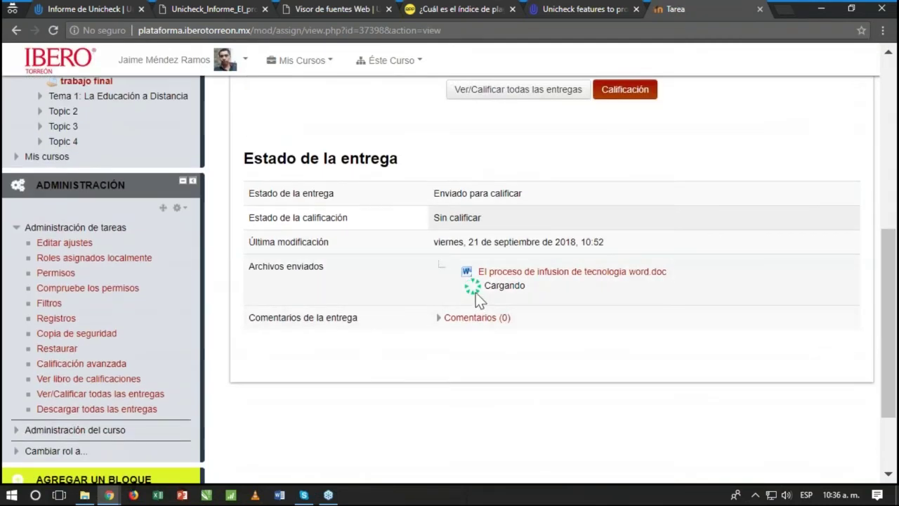
pyautogui.moveTo(473, 287)
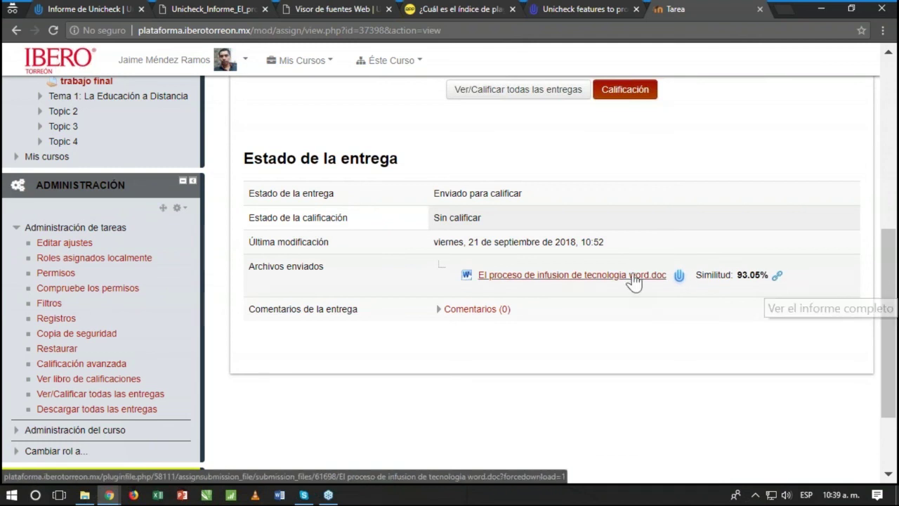
# - Open the 93.05% Unicheck report and show the matching sources for the highlighted text
pyautogui.click(776, 276)
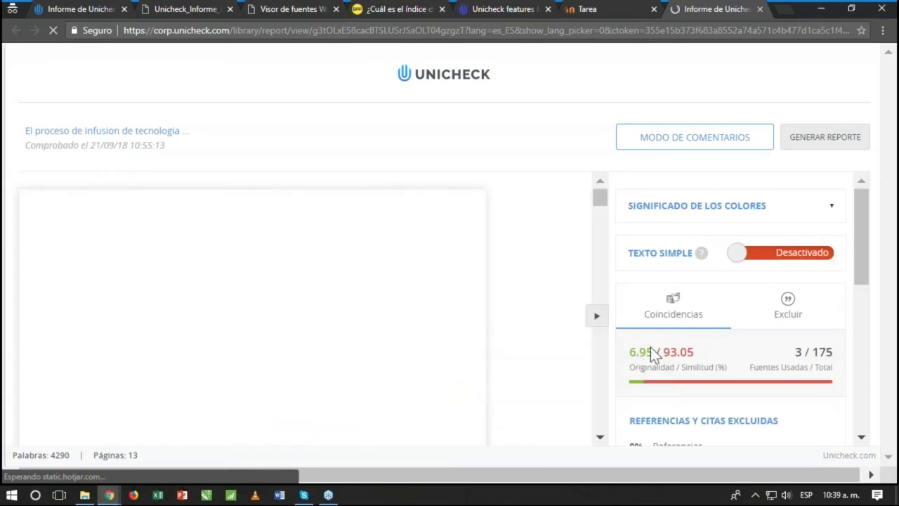
pyautogui.scroll(-1, 521, 312)
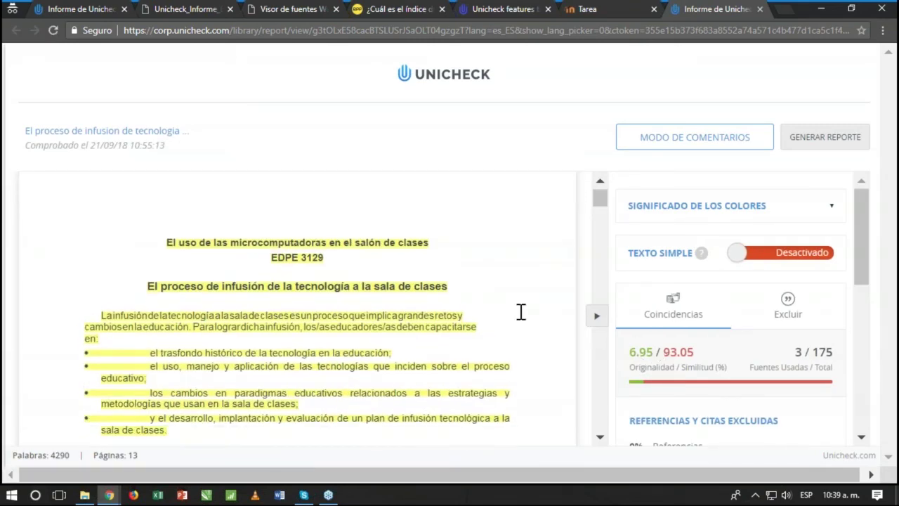
pyautogui.scroll(-1, 521, 312)
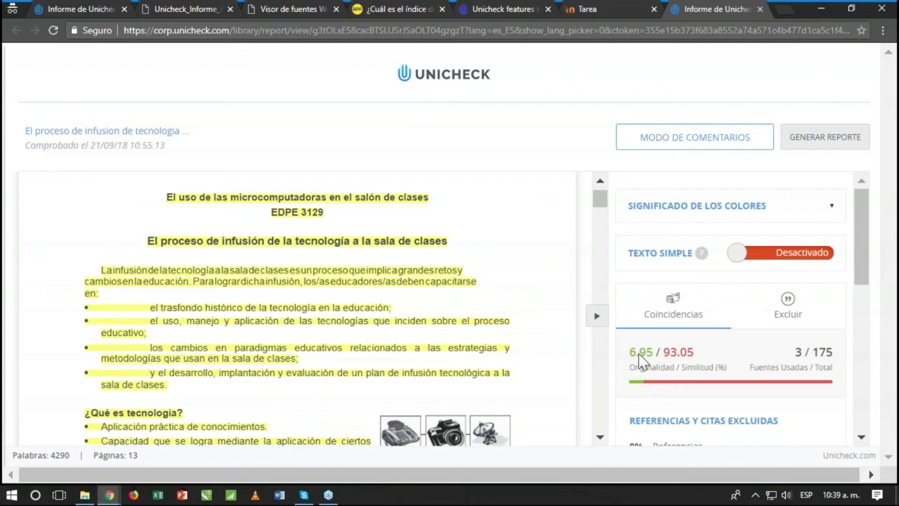
pyautogui.scroll(-3, 641, 359)
pyautogui.scroll(2, 641, 360)
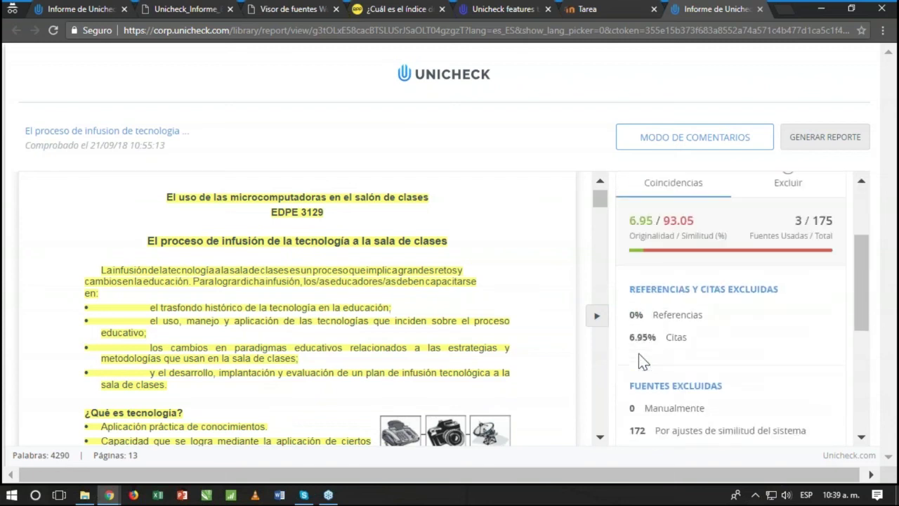
pyautogui.click(426, 281)
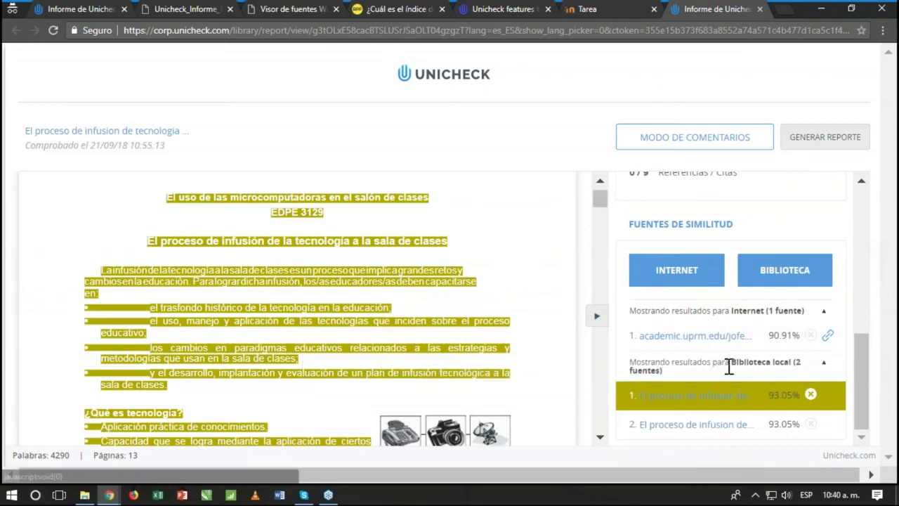
pyautogui.scroll(-5, 492, 315)
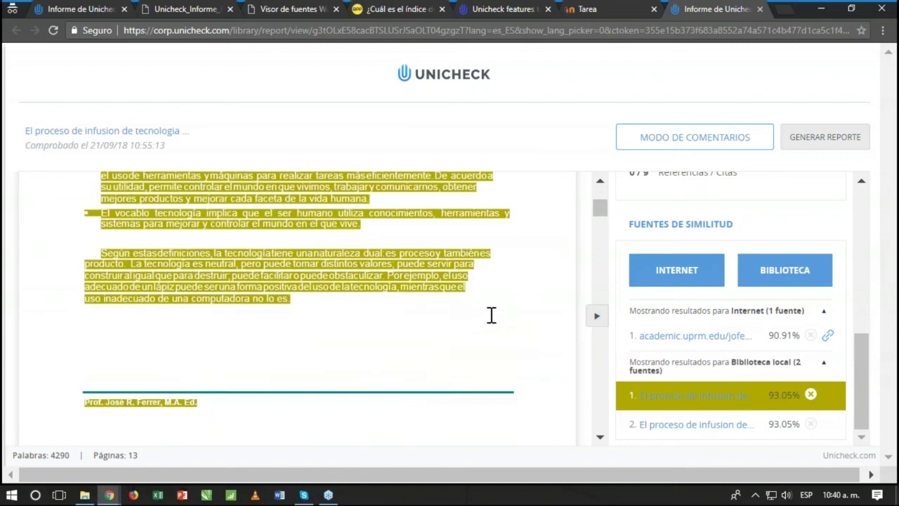
pyautogui.scroll(-5, 492, 314)
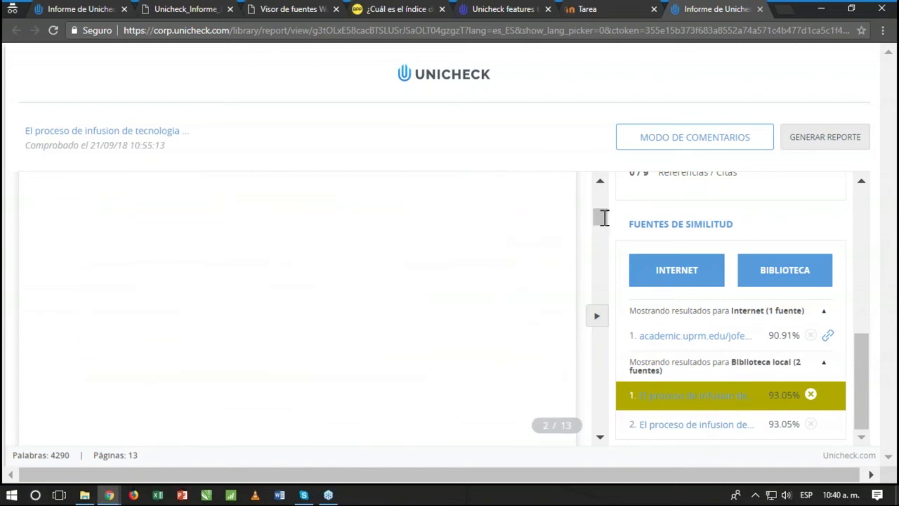
pyautogui.moveTo(602, 218); pyautogui.dragTo(598, 260)
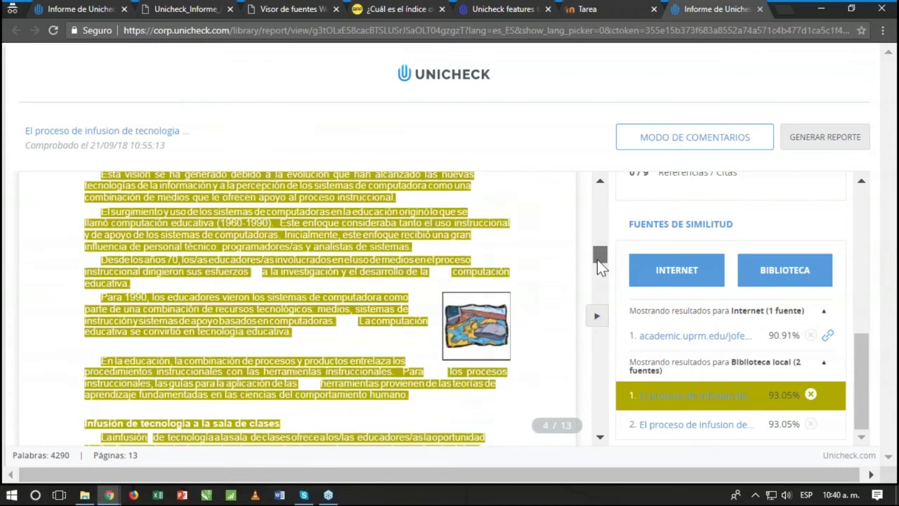
pyautogui.click(596, 263)
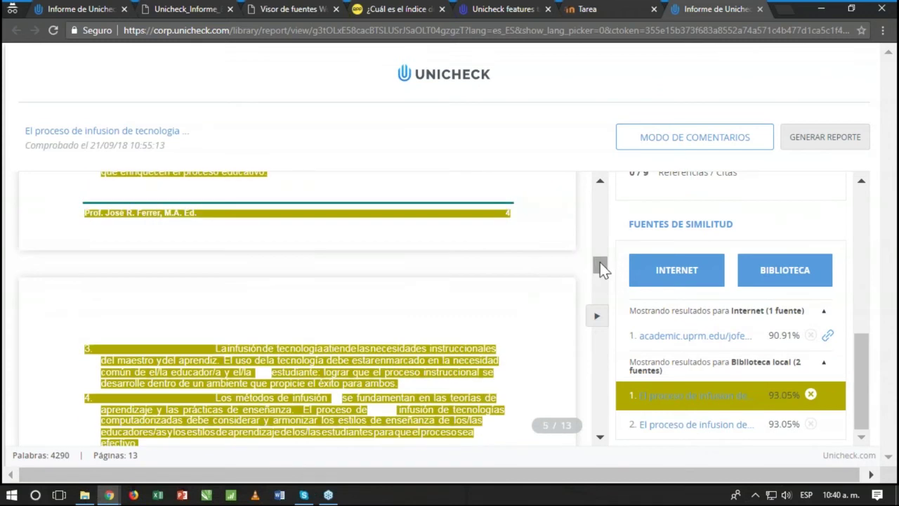
pyautogui.moveTo(600, 274); pyautogui.dragTo(536, 305)
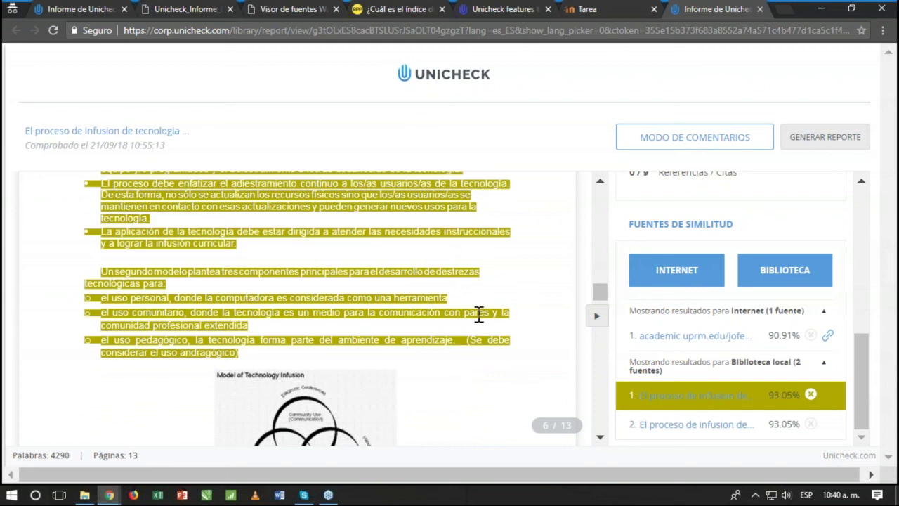
pyautogui.scroll(-5, 360, 360)
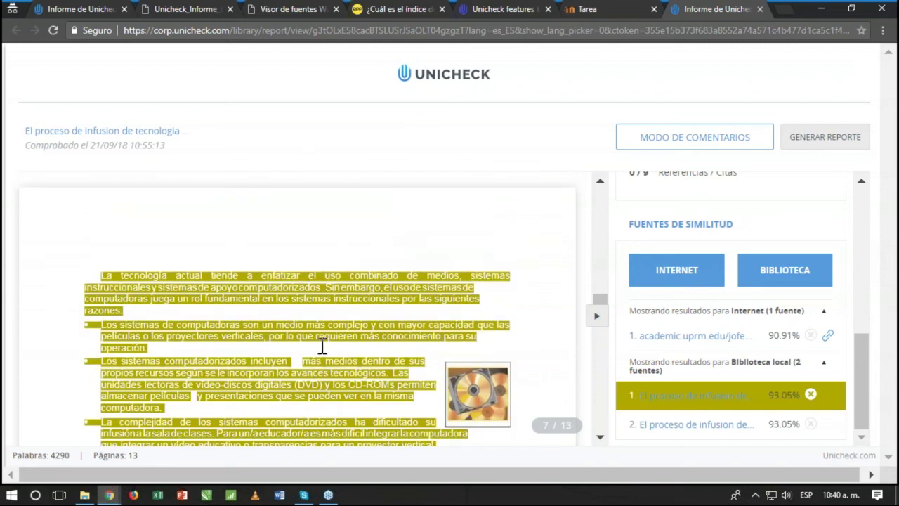
pyautogui.scroll(-8, 321, 347)
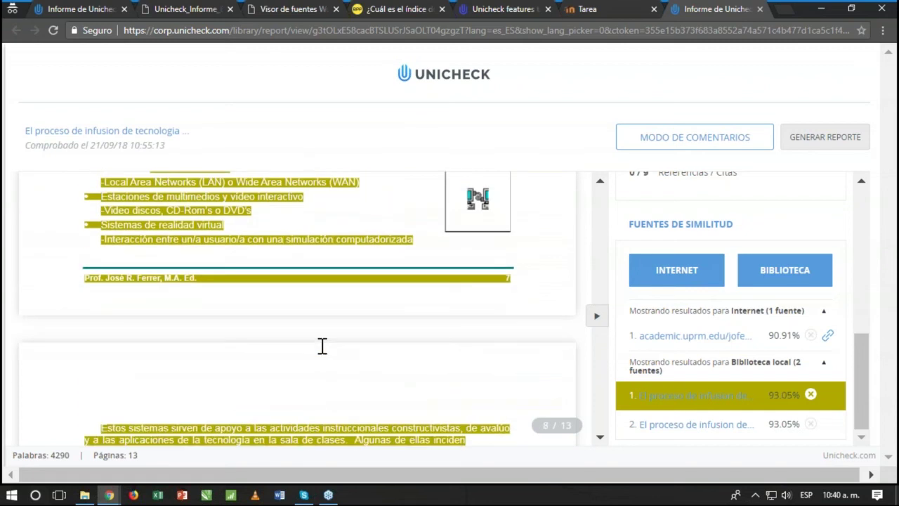
pyautogui.scroll(-10, 322, 347)
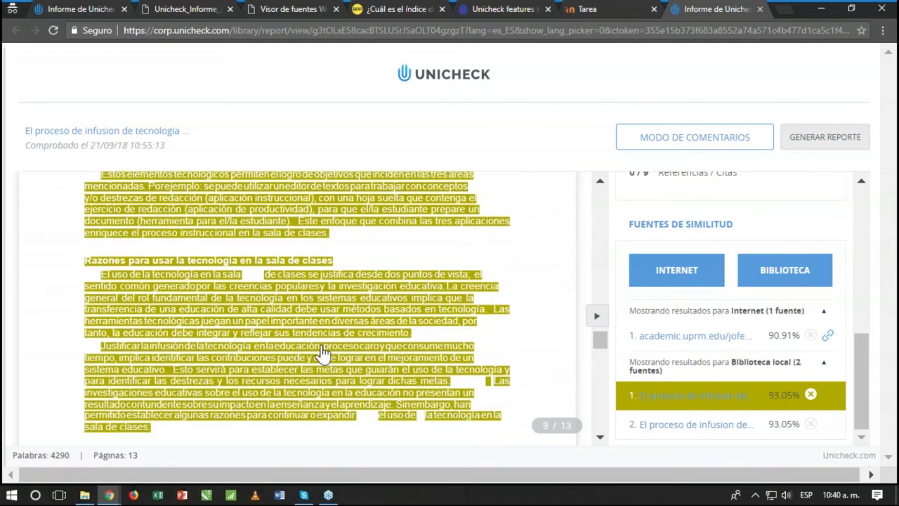
pyautogui.scroll(-5, 321, 355)
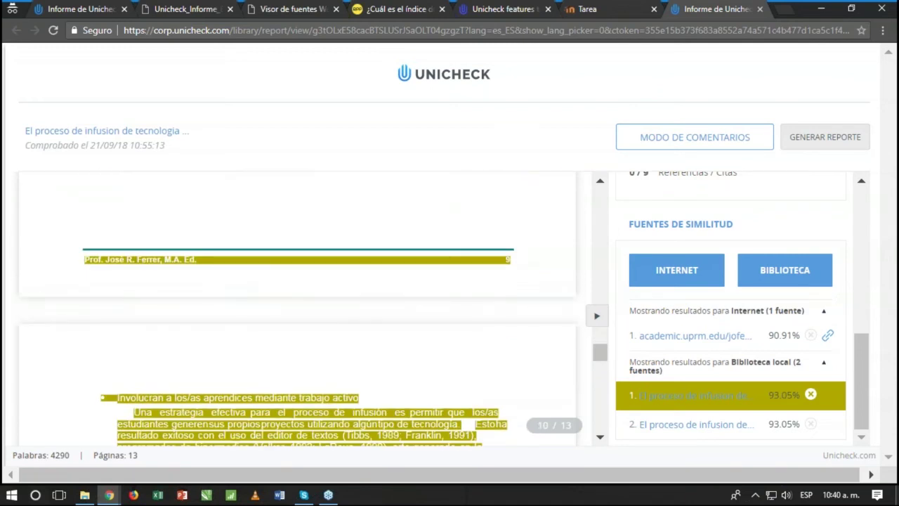
pyautogui.scroll(-10, 321, 355)
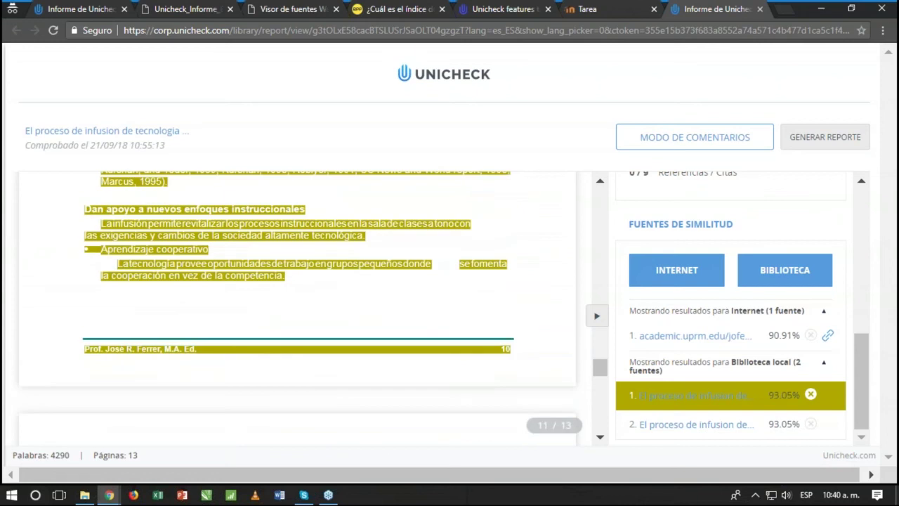
pyautogui.scroll(-10, 297, 309)
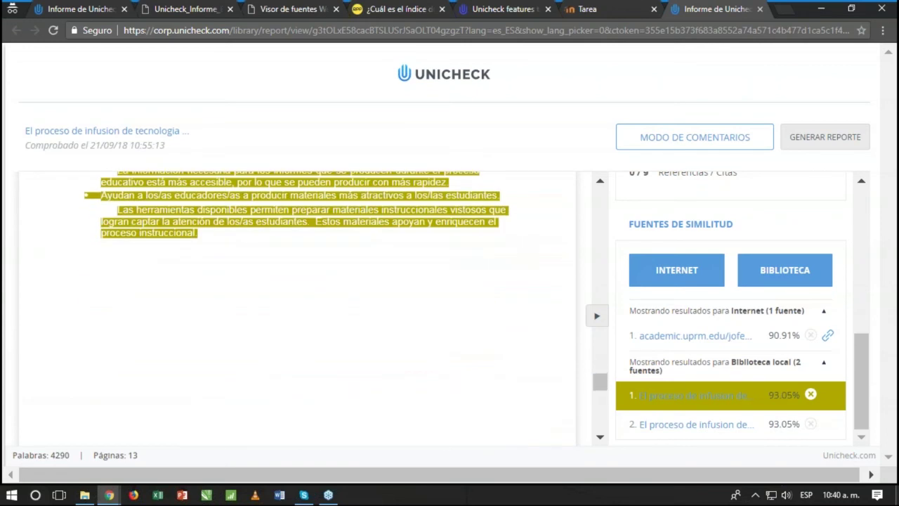
pyautogui.scroll(-5, 297, 309)
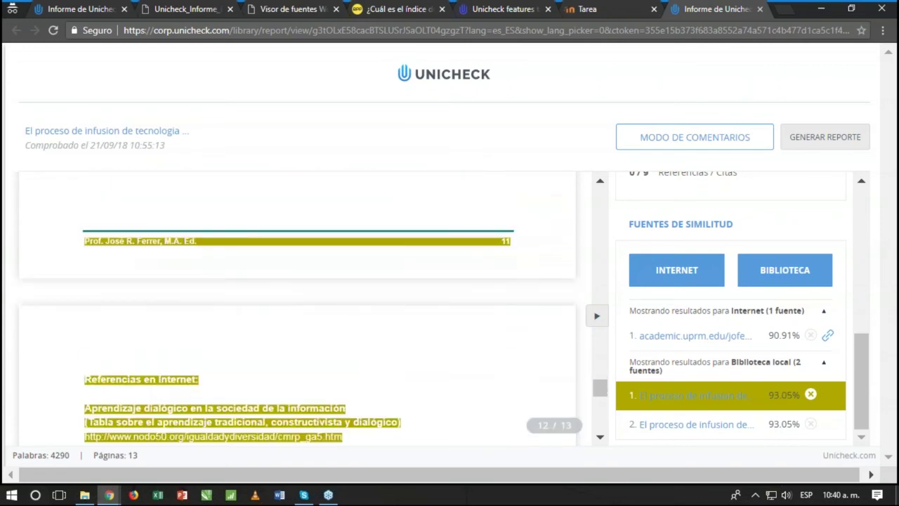
pyautogui.scroll(-10, 297, 310)
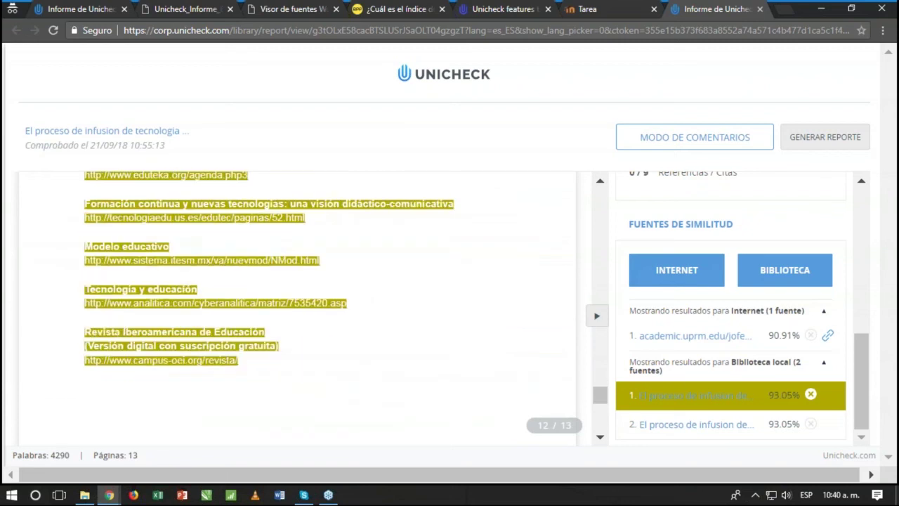
pyautogui.scroll(-5, 297, 309)
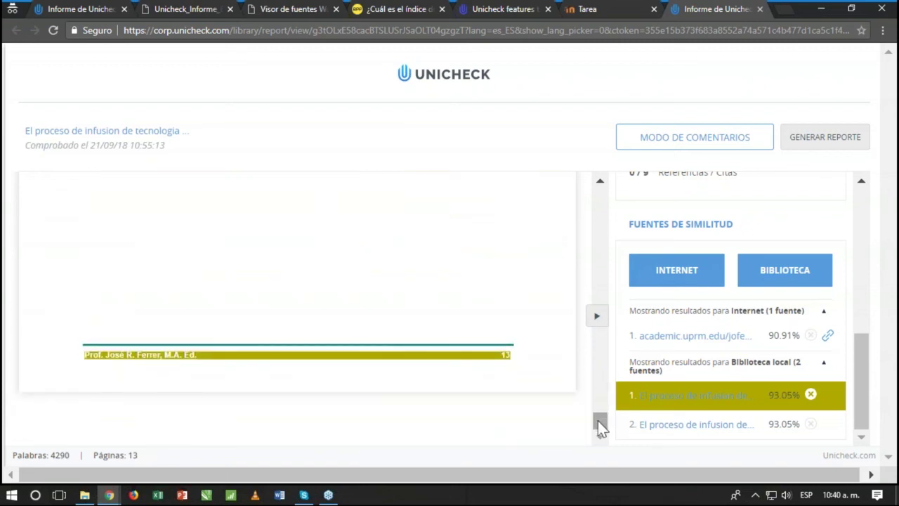
pyautogui.moveTo(599, 423); pyautogui.dragTo(603, 251)
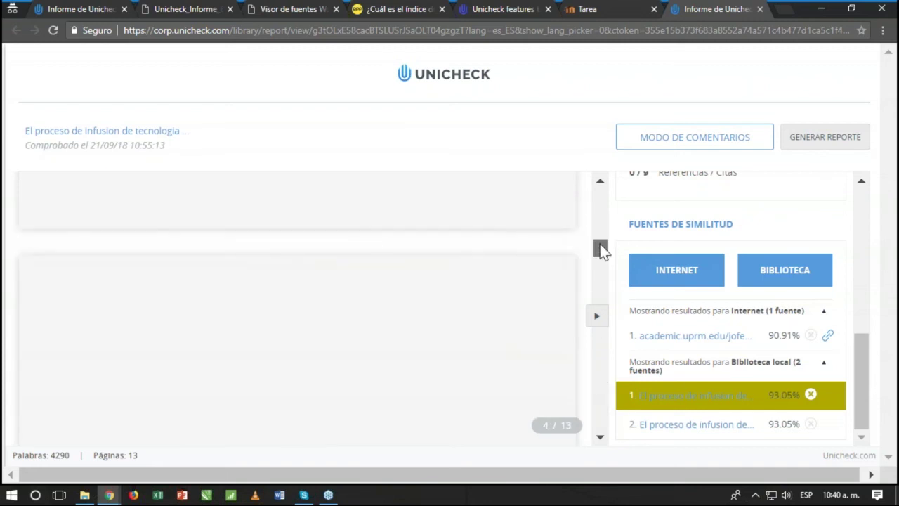